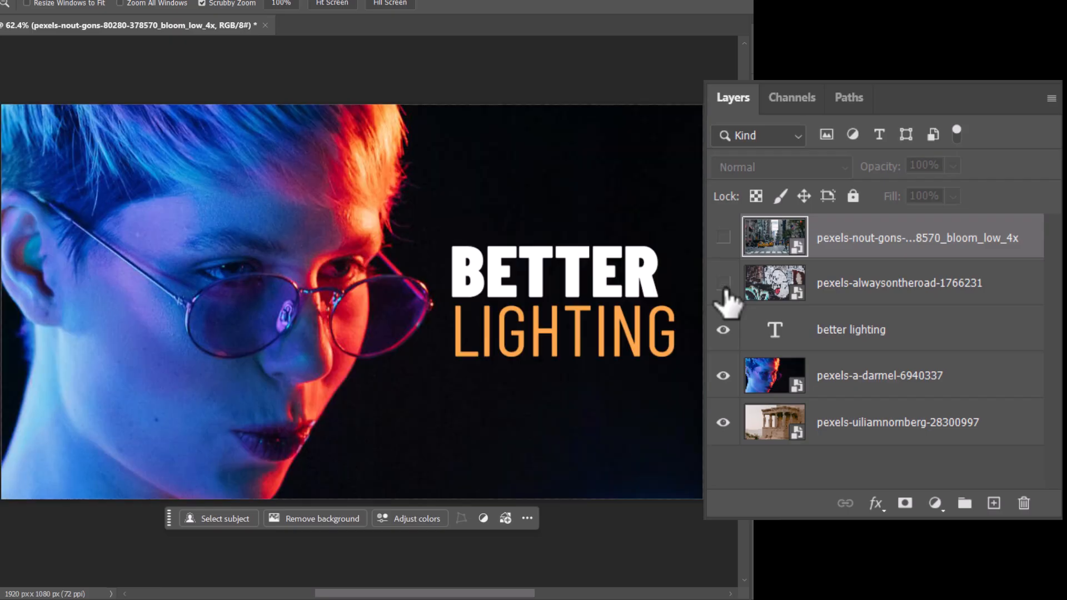
- Toggle the text and portrait layers' visibility to view the images beneath, and make all five layers visible
{"action": "left_click", "coordinate": [862, 345]}
{"action": "left_click", "coordinate": [723, 330]}
{"action": "left_click", "coordinate": [723, 330]}
{"action": "left_click", "coordinate": [798, 379]}
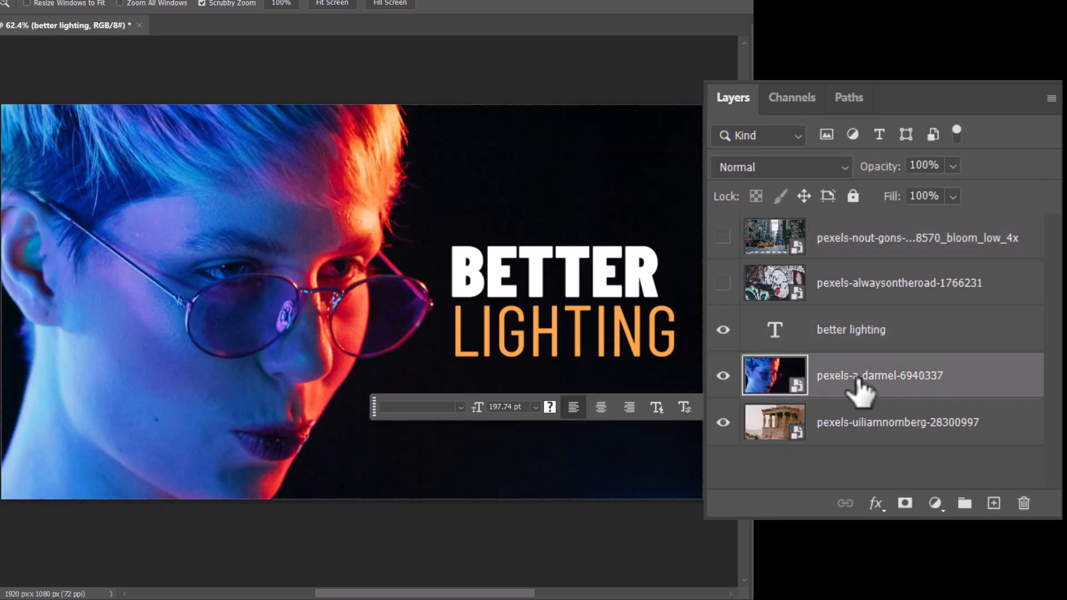
{"action": "left_click", "coordinate": [724, 375]}
{"action": "left_click", "coordinate": [723, 330]}
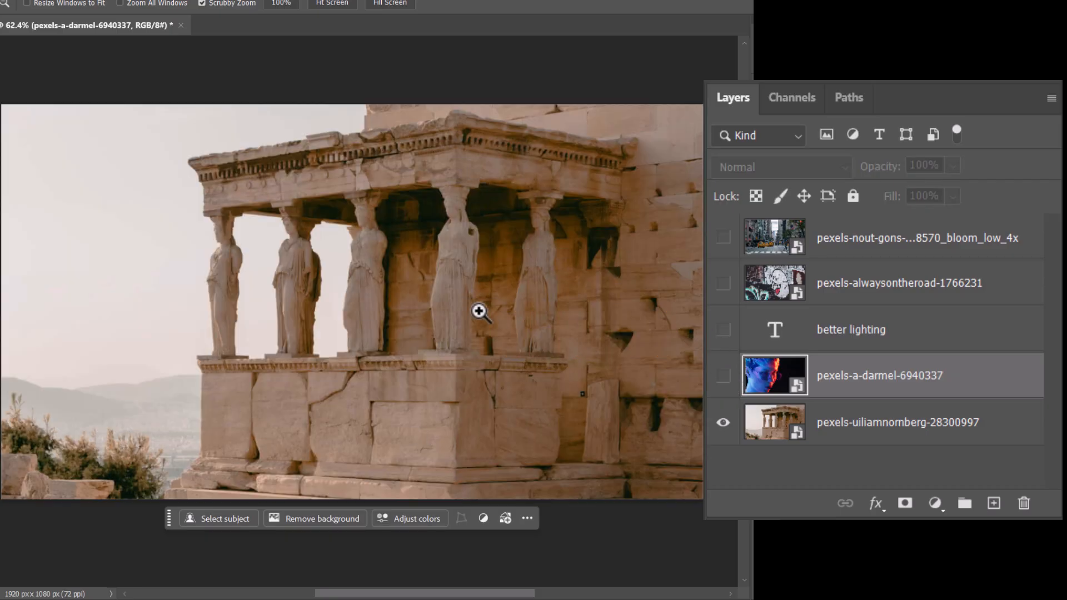
{"action": "left_click_drag", "start_coordinate": [723, 376], "coordinate": [719, 239]}
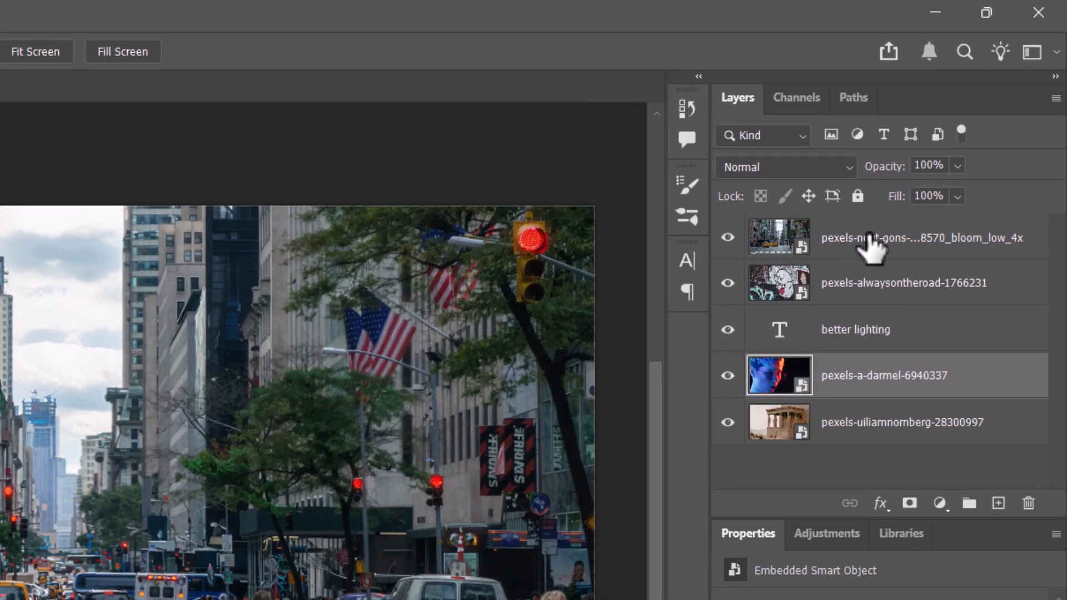
- Select the top city street layer and look at its Export As settings without exporting
{"action": "left_click", "coordinate": [877, 238]}
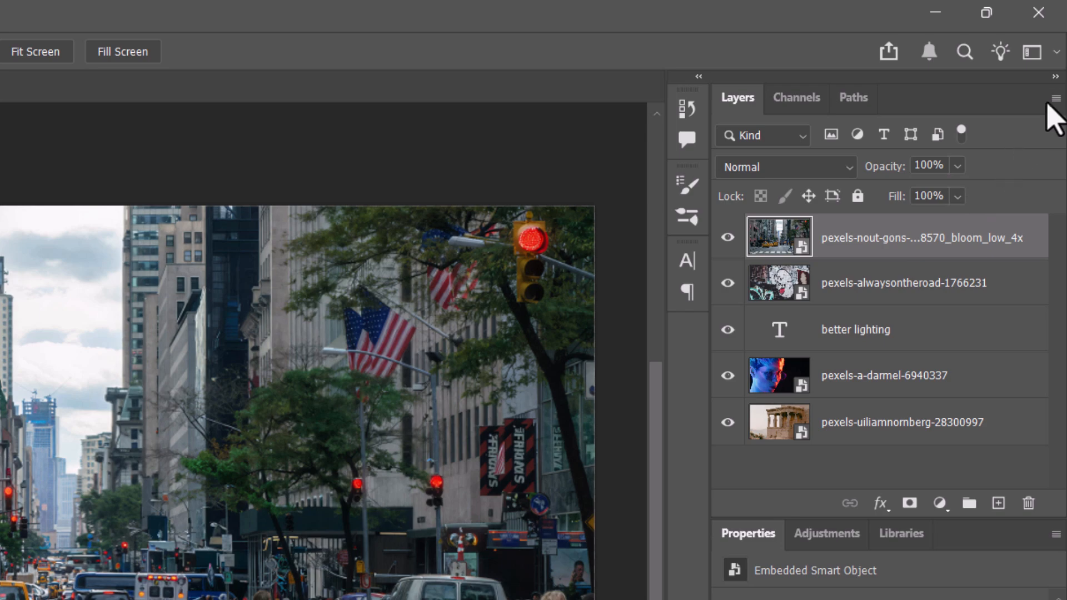
{"action": "left_click", "coordinate": [1054, 100]}
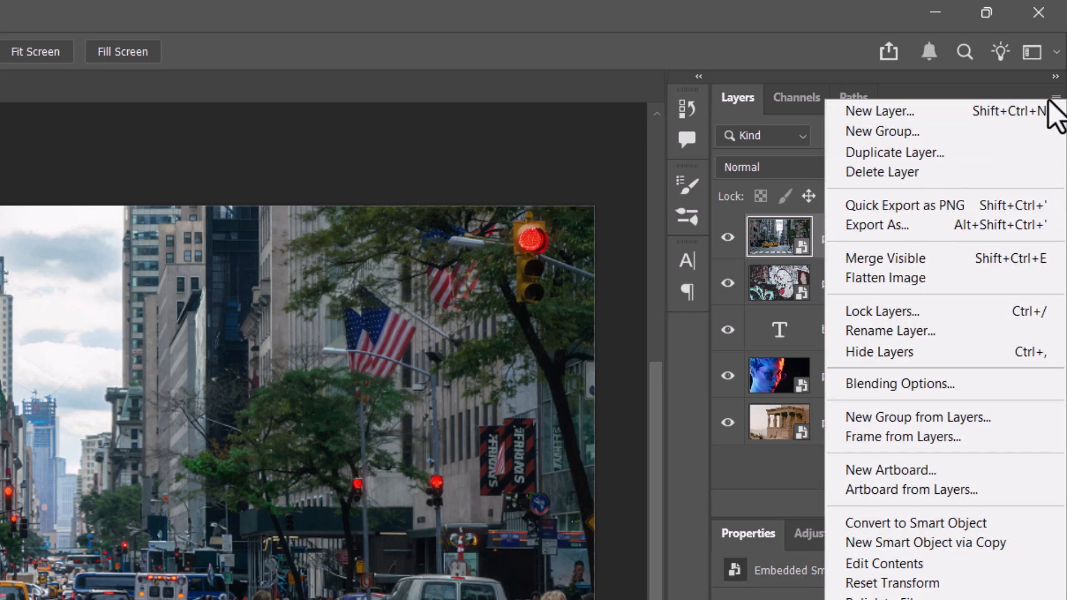
{"action": "left_click", "coordinate": [918, 230]}
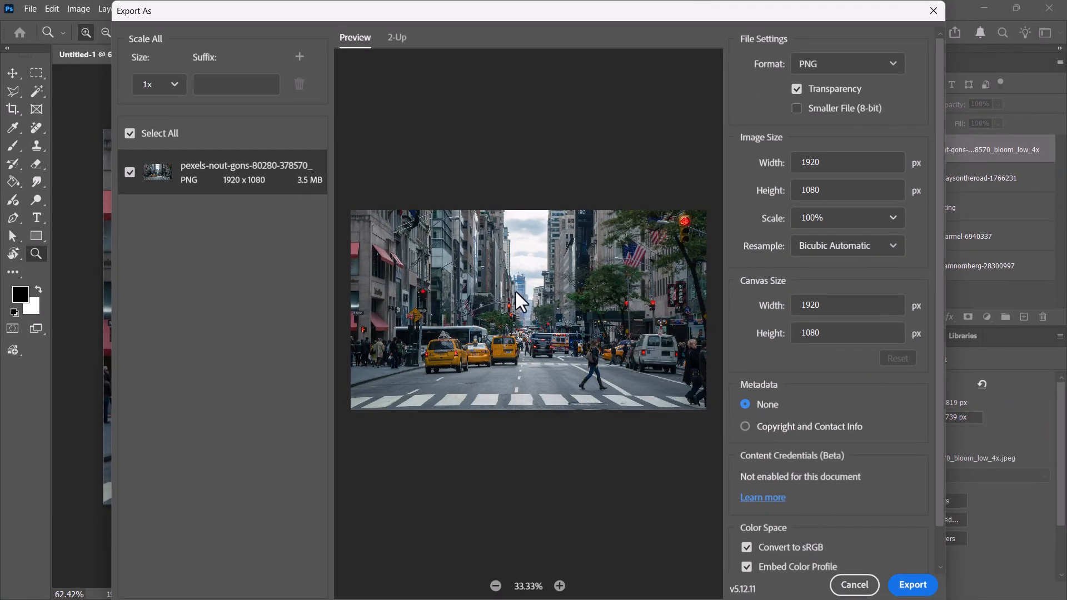
{"action": "left_click", "coordinate": [855, 586]}
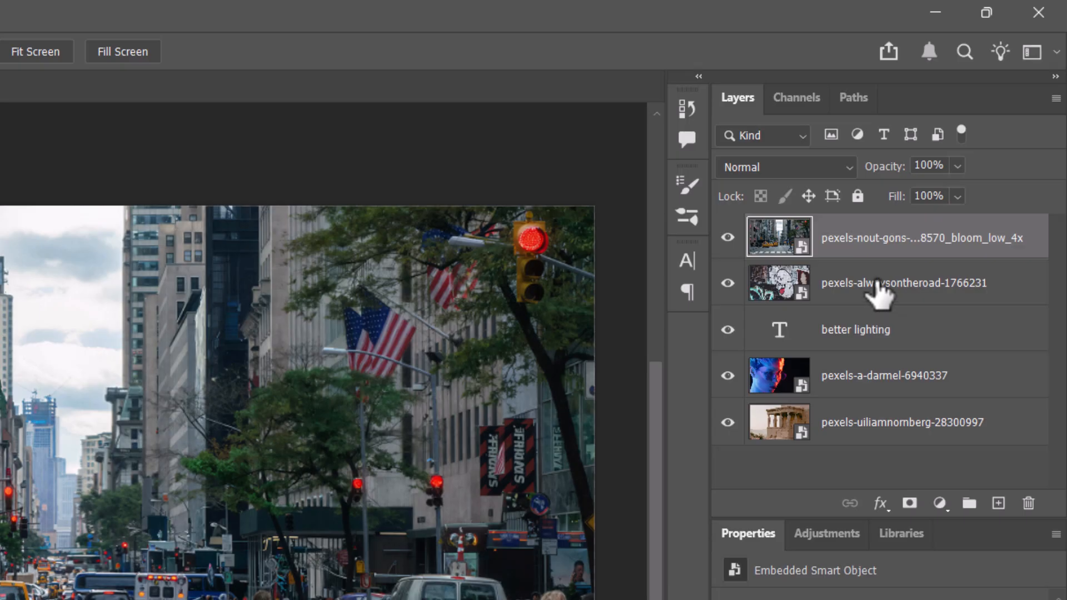
- Open Export As for the city street and graffiti layers together and preview each image
{"action": "left_click", "coordinate": [947, 176], "text": "shift"}
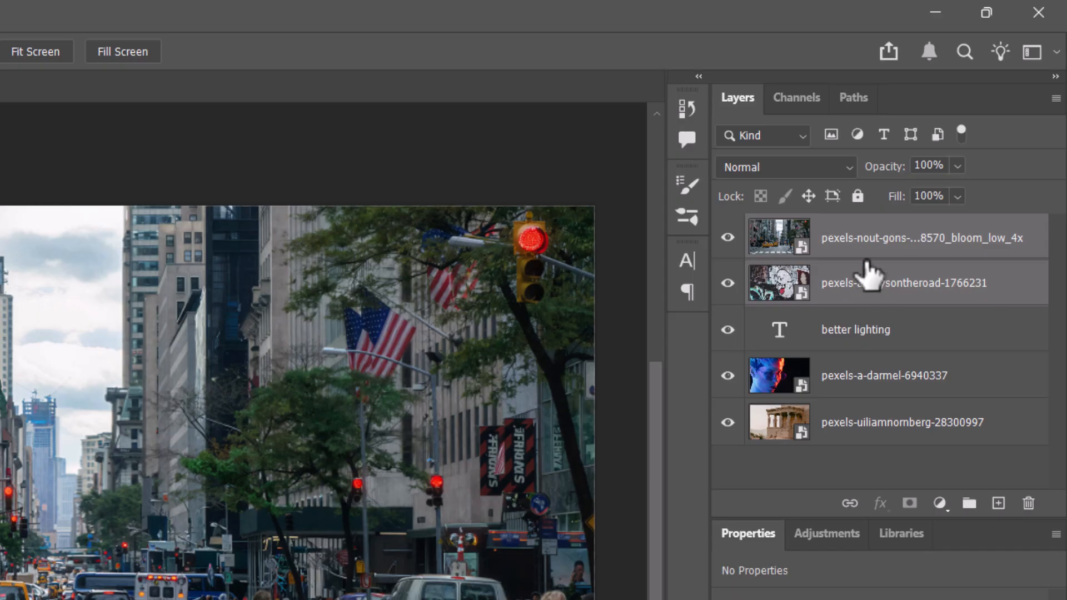
{"action": "left_click", "coordinate": [1056, 99]}
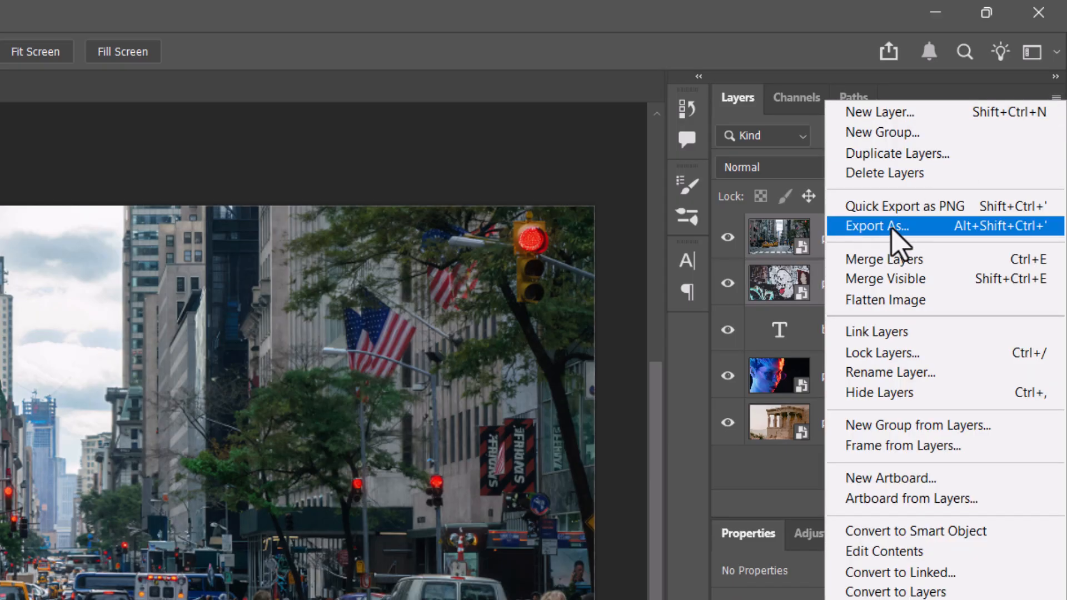
{"action": "left_click", "coordinate": [930, 234]}
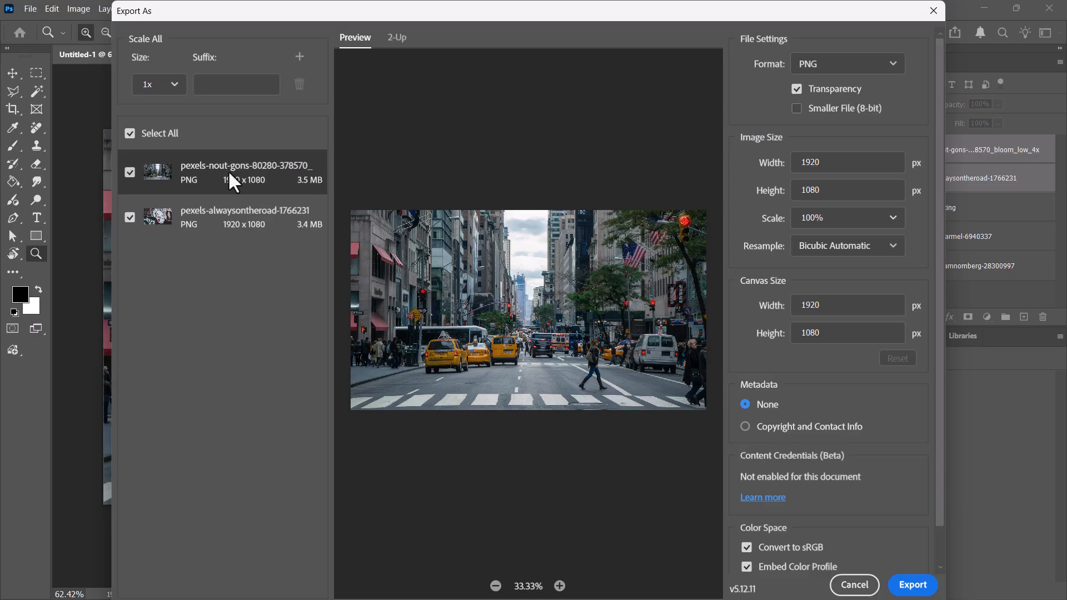
{"action": "left_click", "coordinate": [220, 226]}
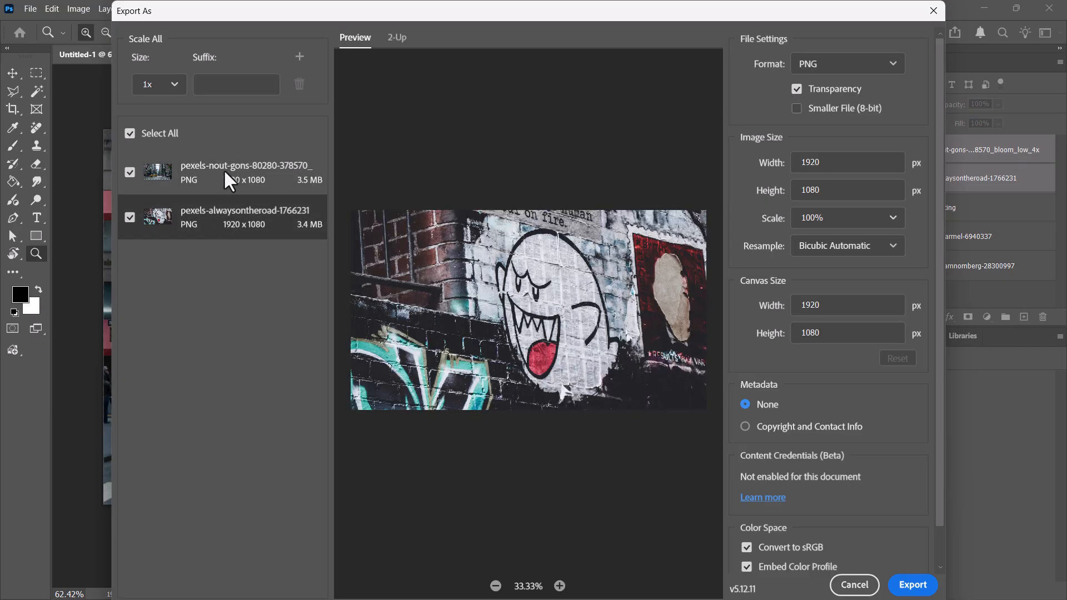
{"action": "left_click", "coordinate": [224, 169]}
{"action": "left_click", "coordinate": [192, 213]}
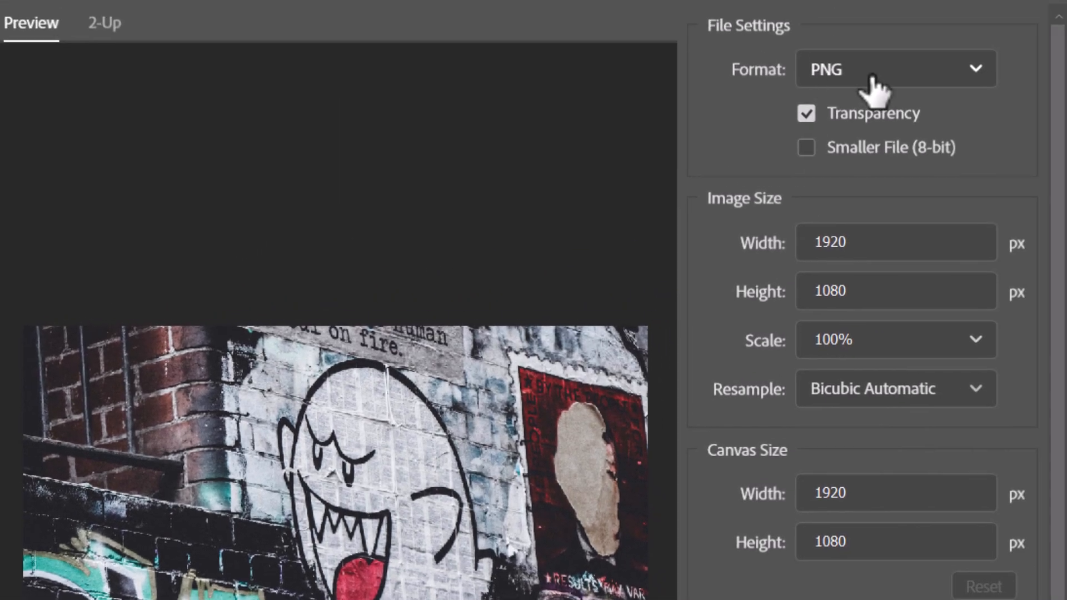
- Try JPG as the graffiti image's export format, and switch it back to PNG
{"action": "left_click", "coordinate": [872, 77]}
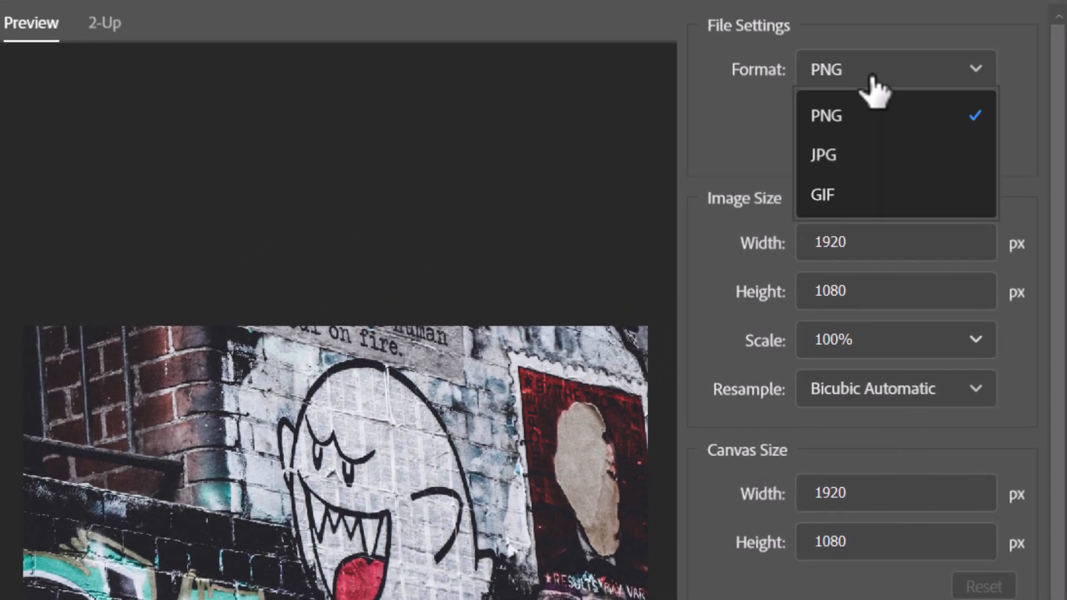
{"action": "left_click", "coordinate": [823, 158]}
{"action": "mouse_move", "coordinate": [962, 118]}
{"action": "left_mouse_down"}
{"action": "mouse_move", "coordinate": [944, 119]}
{"action": "mouse_move", "coordinate": [957, 118]}
{"action": "left_mouse_up"}
{"action": "left_click", "coordinate": [978, 69]}
{"action": "left_click", "coordinate": [845, 117]}
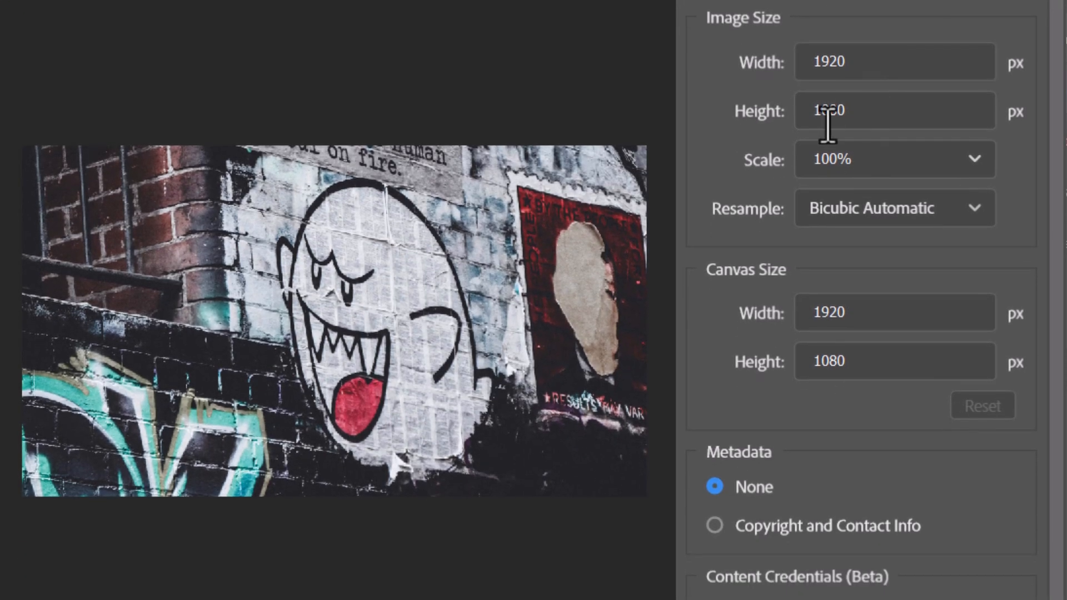
- Try scaling the graffiti image to 50%, and return its scale to 100%
{"action": "left_click", "coordinate": [979, 225]}
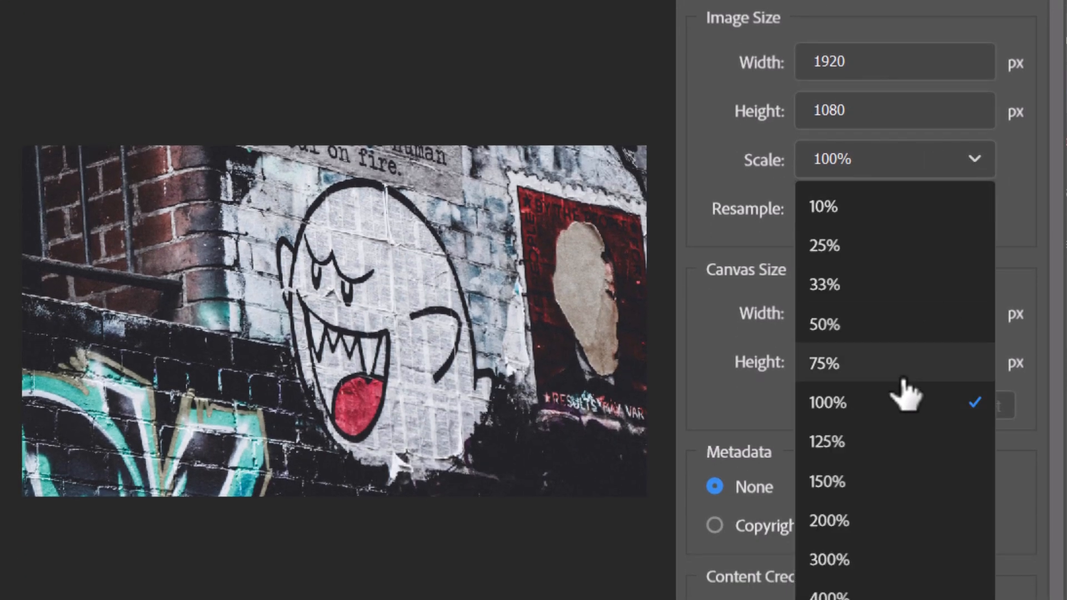
{"action": "left_click", "coordinate": [880, 324]}
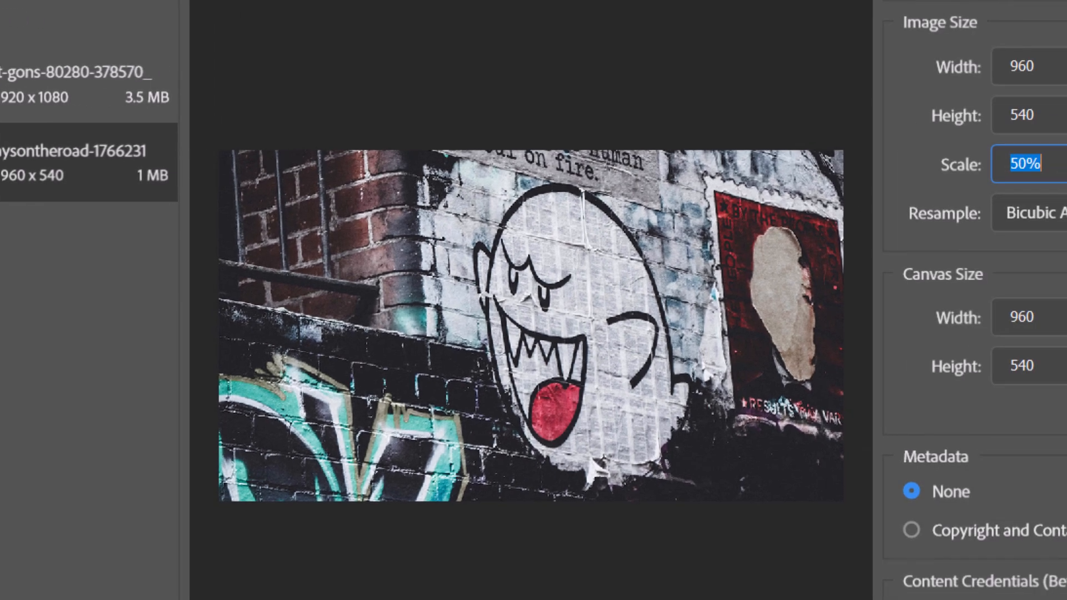
{"action": "left_click", "coordinate": [862, 170]}
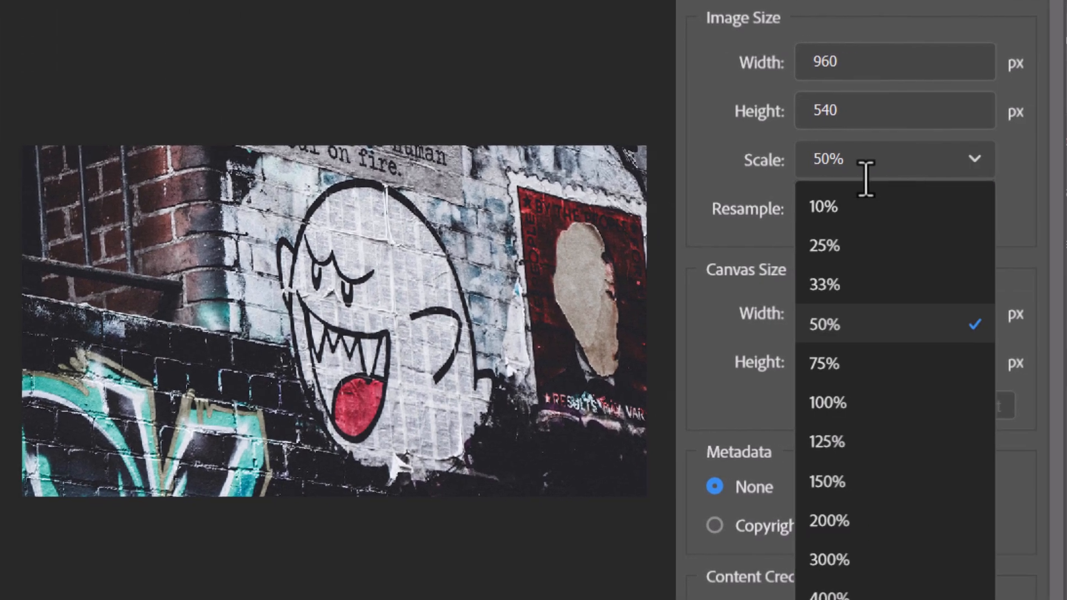
{"action": "left_click", "coordinate": [835, 405]}
- Try a canvas height of 1920 px for the graffiti image, and reset the canvas size
{"action": "scroll", "coordinate": [915, 45], "scroll_direction": "down", "scroll_amount": 2}
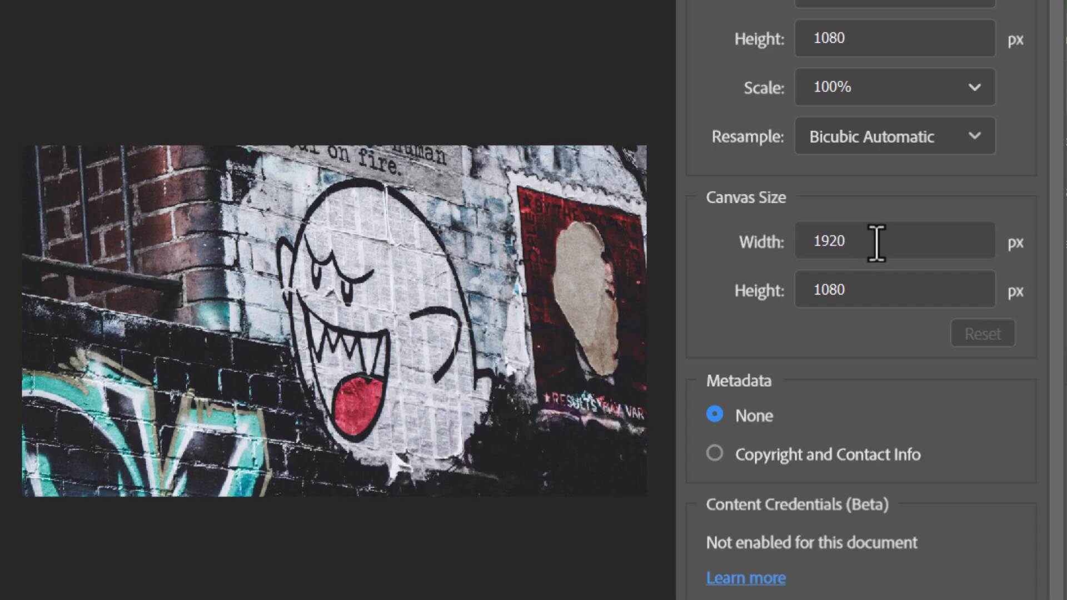
{"action": "left_click", "coordinate": [850, 299]}
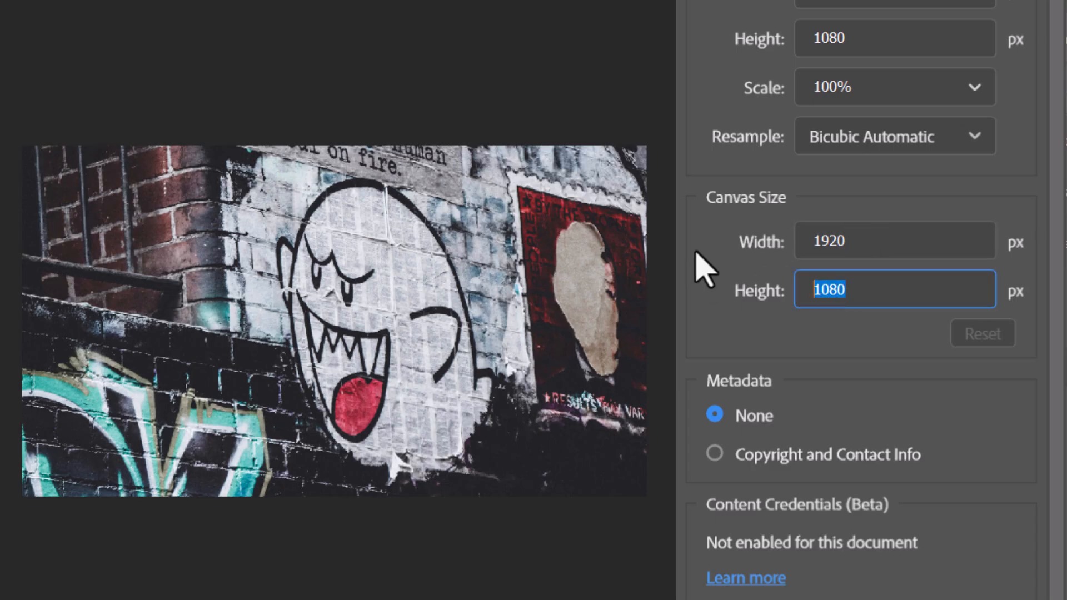
{"action": "type", "text": "1920"}
{"action": "key", "text": "Tab"}
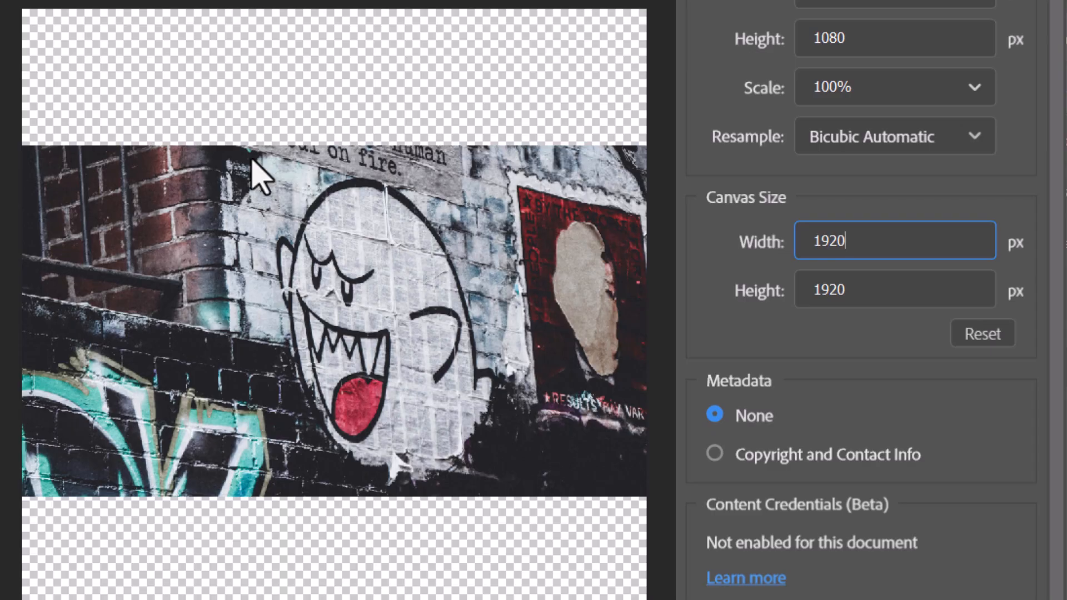
{"action": "left_click", "coordinate": [981, 338]}
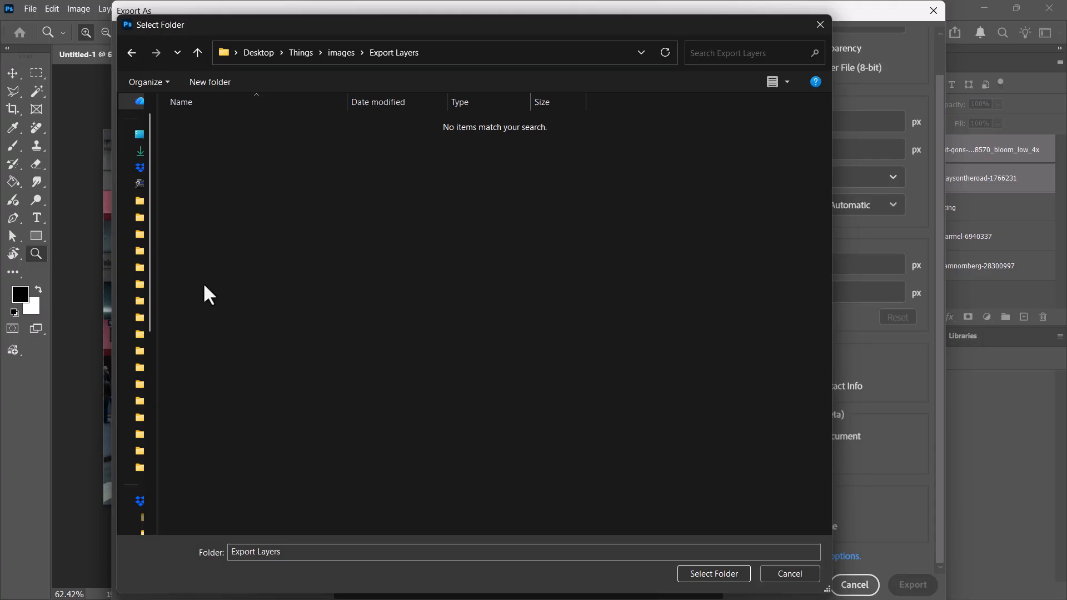
- Export both layers as PNG files into the Export Layers folder and check the exported files in the file browser
{"action": "left_click", "coordinate": [727, 578]}
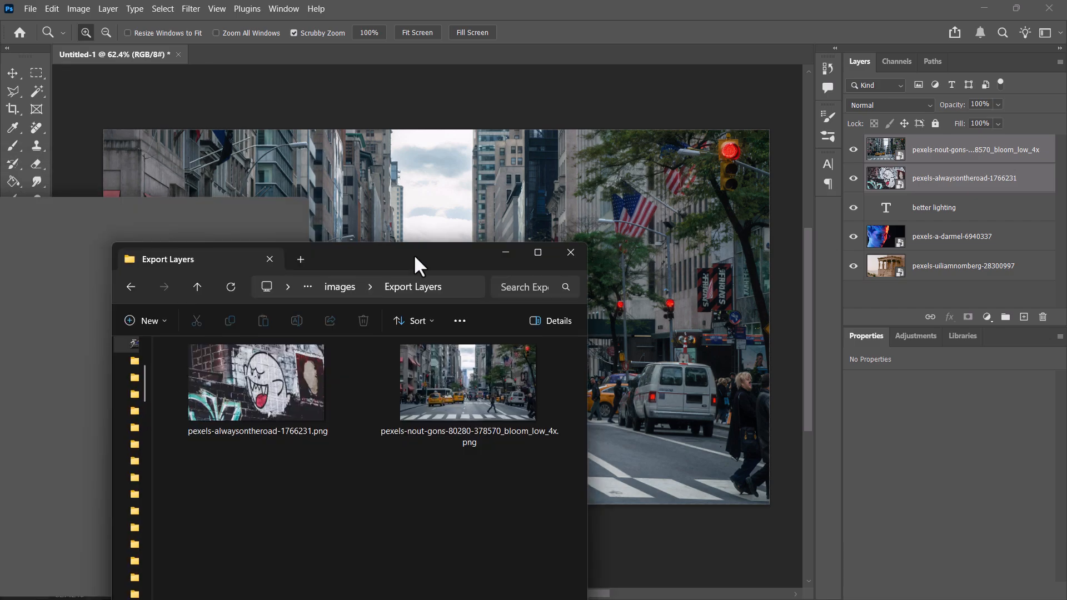
{"action": "left_click_drag", "start_coordinate": [412, 262], "coordinate": [621, 87]}
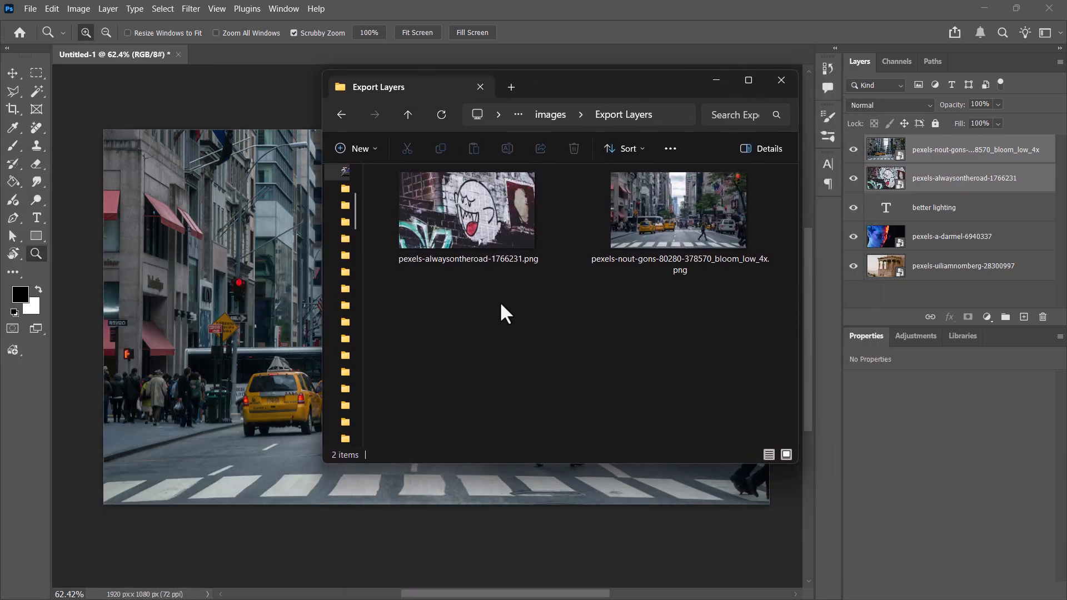
{"action": "left_click", "coordinate": [414, 259]}
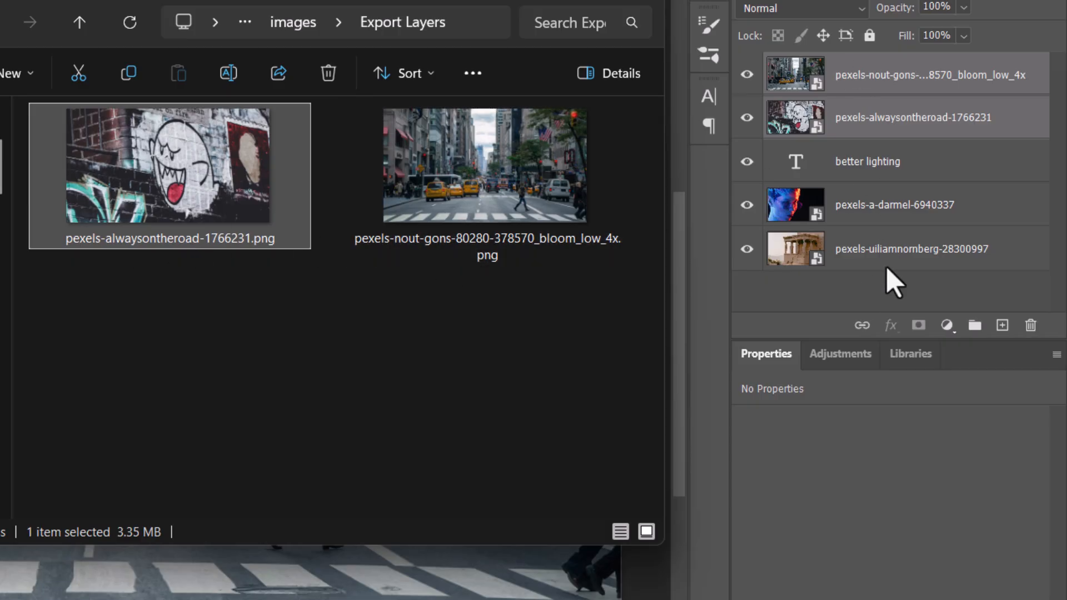
{"action": "left_click", "coordinate": [396, 0]}
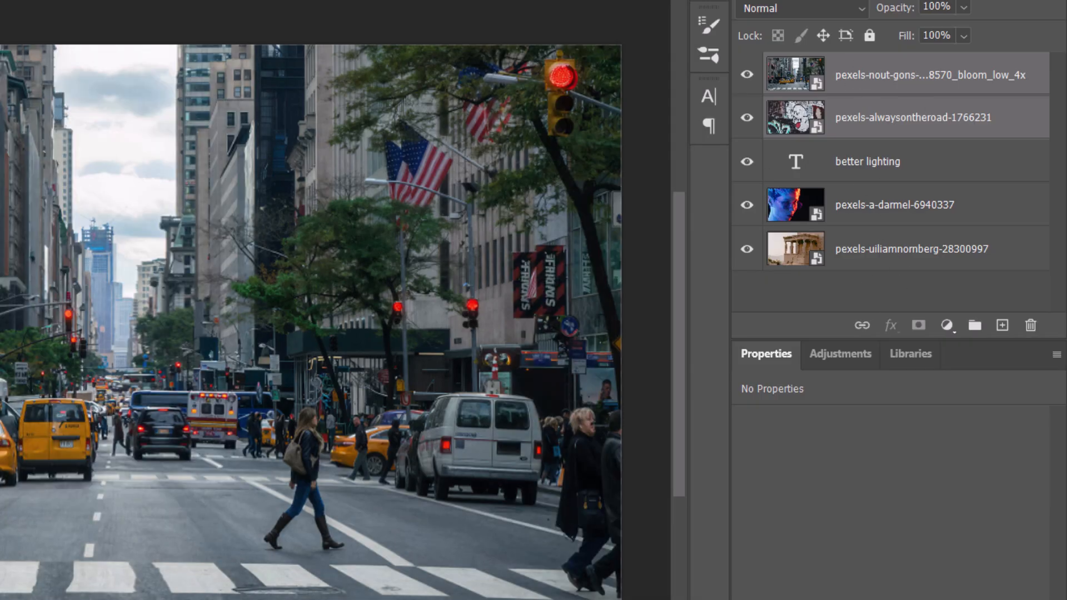
- Rename the top street layer "City Street" and the graffiti layer "Ghost"
{"action": "double_click", "coordinate": [872, 78]}
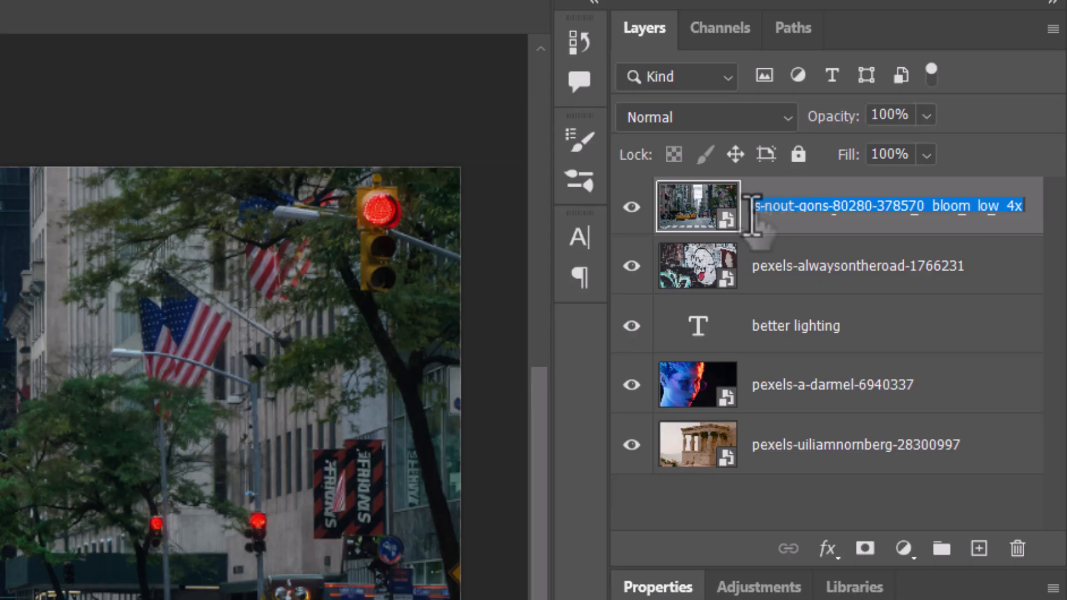
{"action": "type", "text": "City Street"}
{"action": "key", "text": "Return"}
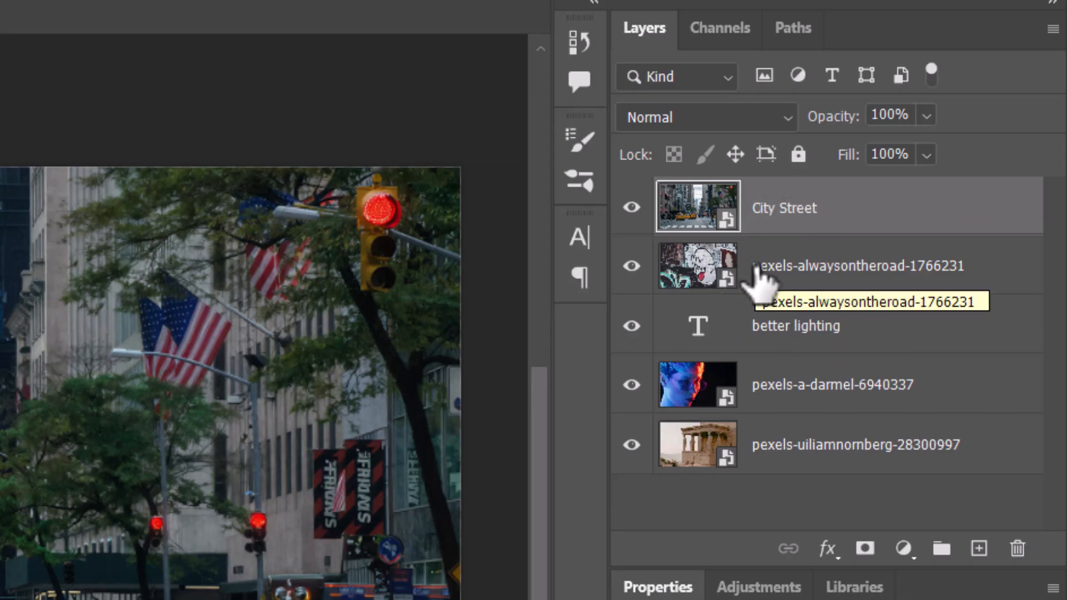
{"action": "double_click", "coordinate": [834, 267]}
{"action": "type", "text": "Ghost"}
{"action": "key", "text": "Return"}
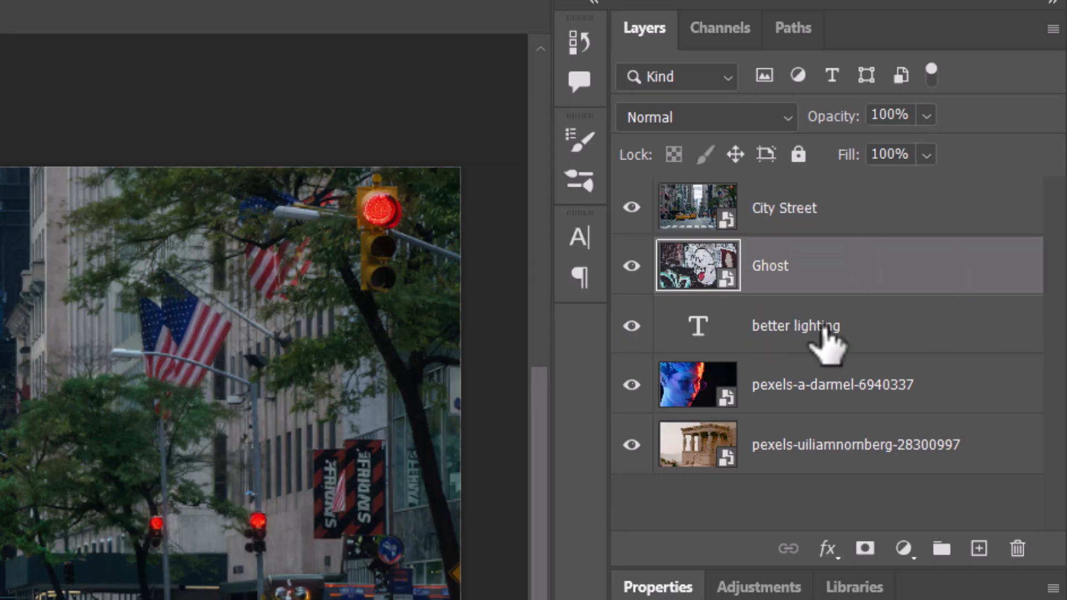
- Add the prefix "TEXT:" to the text layer's name and rename the portrait layer "Face"
{"action": "double_click", "coordinate": [824, 327]}
{"action": "left_click", "coordinate": [746, 327]}
{"action": "type", "text": "TEXT:"}
{"action": "double_click", "coordinate": [808, 384]}
{"action": "type", "text": "Face"}
{"action": "key", "text": "Return"}
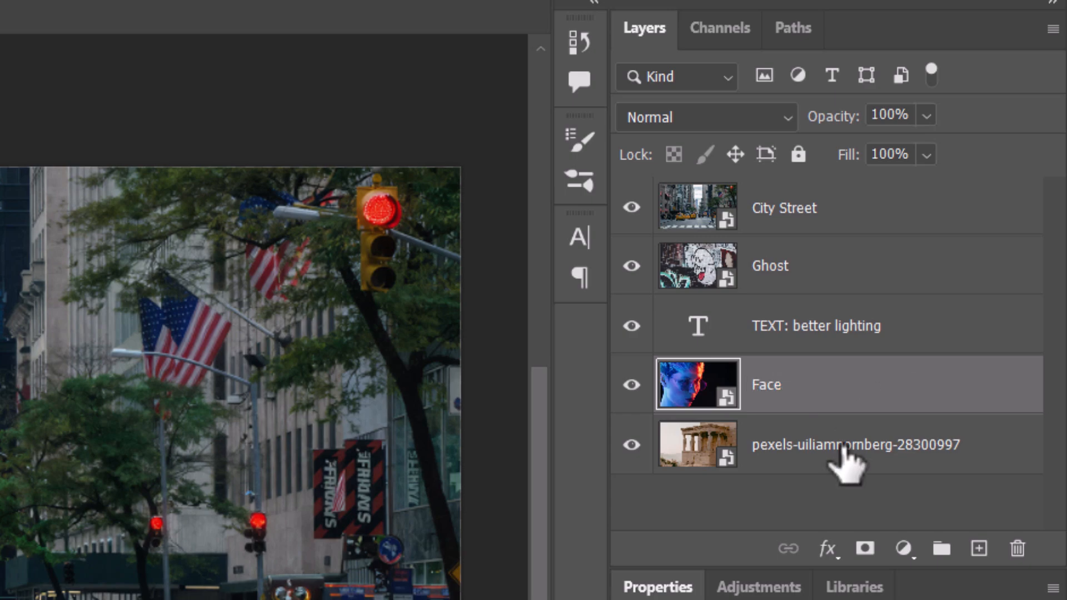
- Rename the bottom temple layer "Ancient Building"
{"action": "double_click", "coordinate": [845, 445]}
{"action": "type", "text": "R"}
{"action": "type", "text": "ncient Building"}
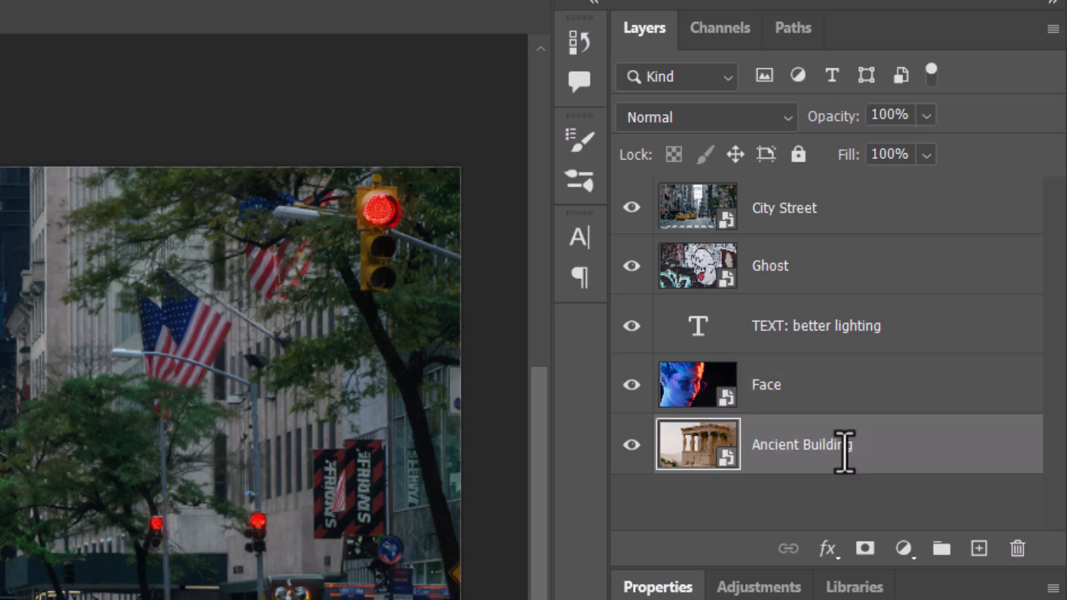
{"action": "key", "text": "Return"}
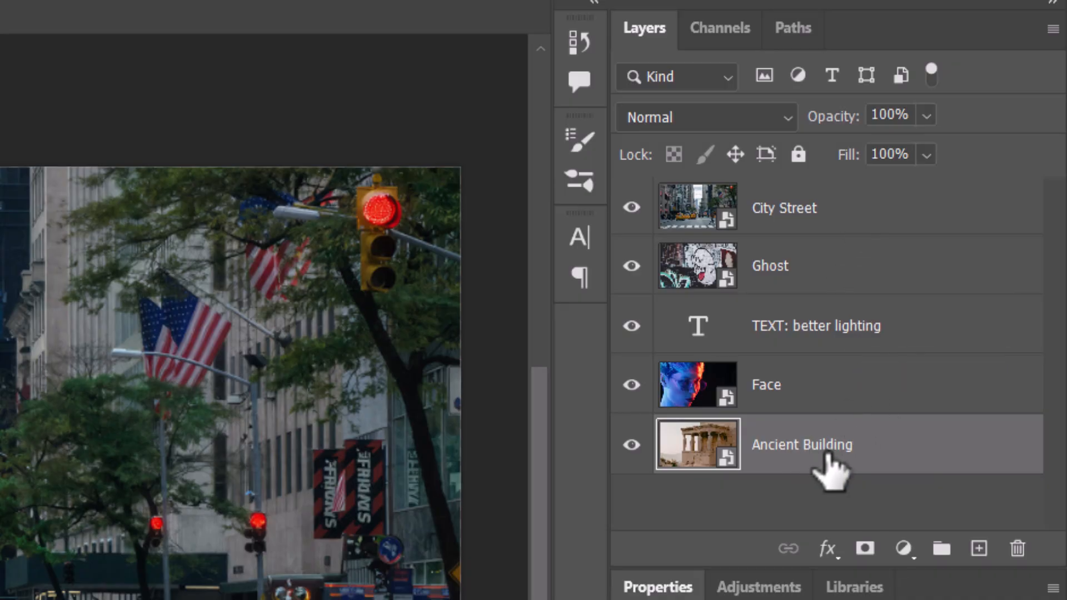
- Open Export As for all five layers, from City Street through Ancient Building, and set the City Street format to JPG
{"action": "left_click", "coordinate": [838, 196], "text": "shift"}
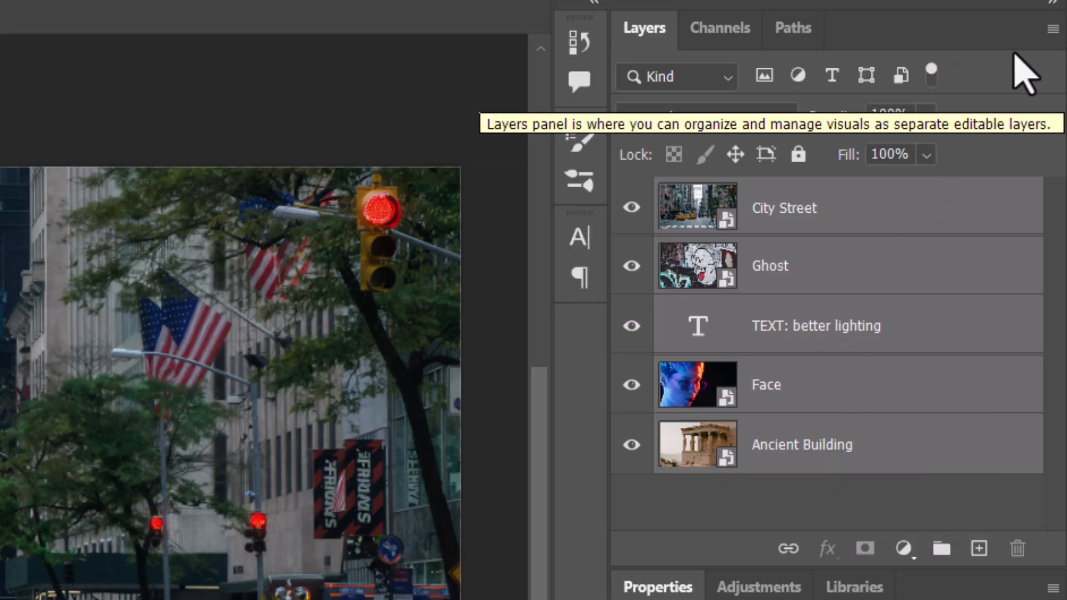
{"action": "left_click", "coordinate": [1051, 30]}
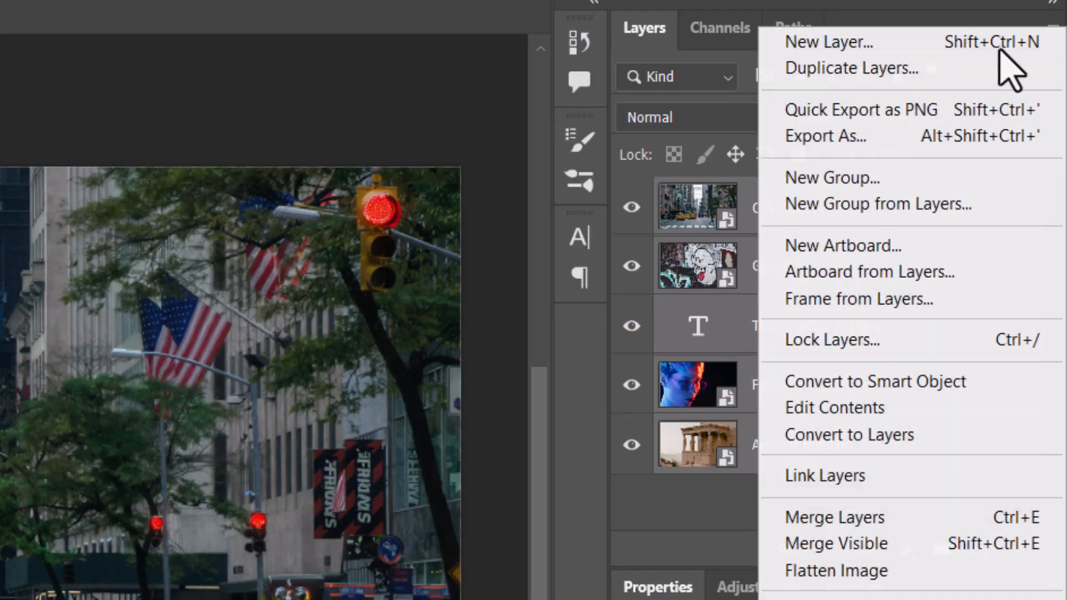
{"action": "left_click", "coordinate": [860, 137]}
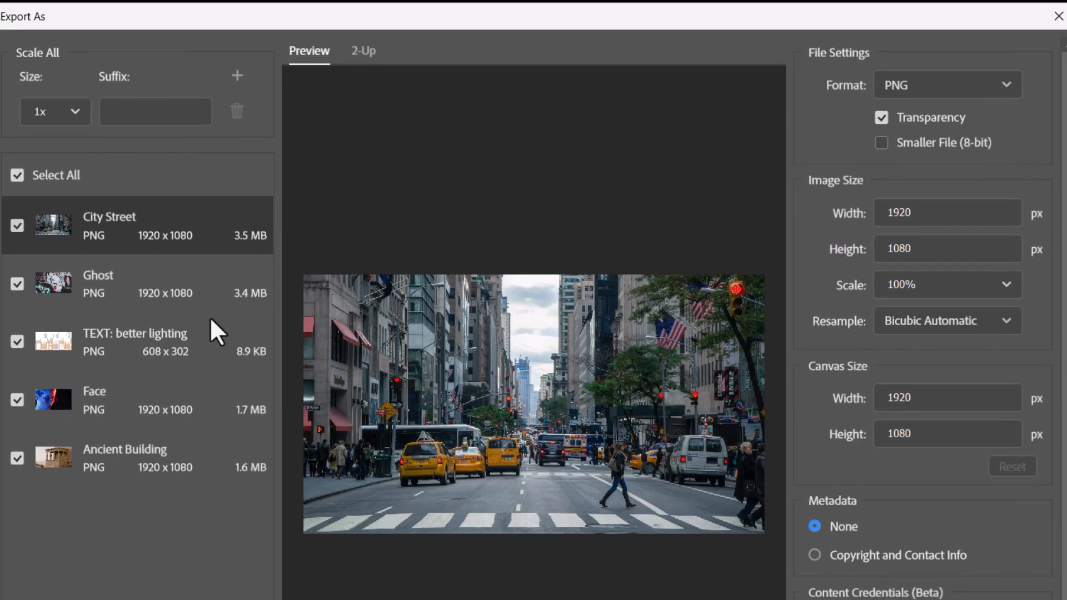
{"action": "left_click", "coordinate": [942, 89]}
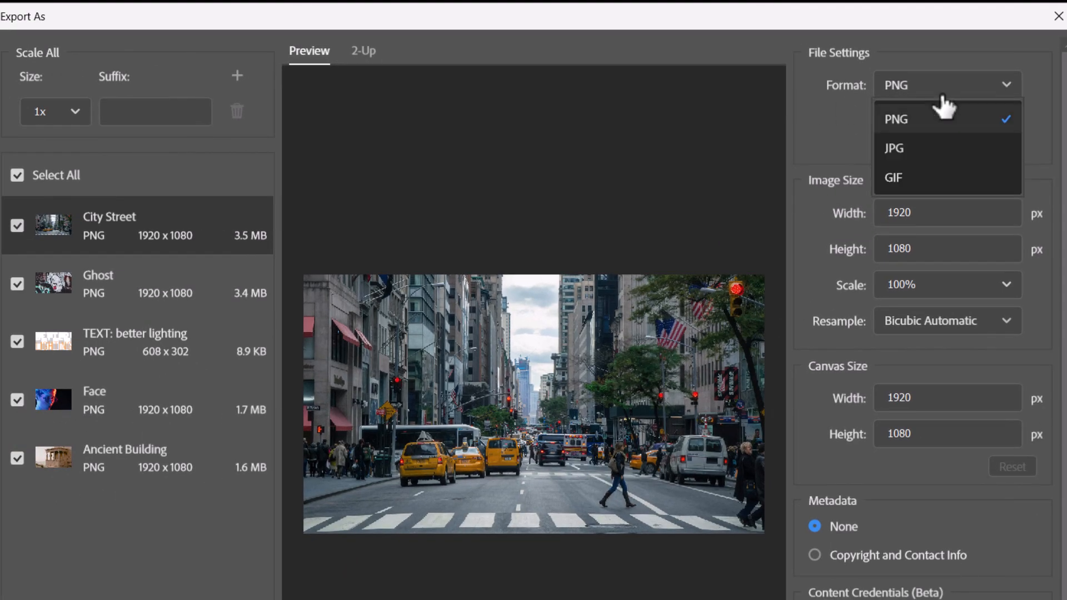
{"action": "left_click", "coordinate": [903, 149]}
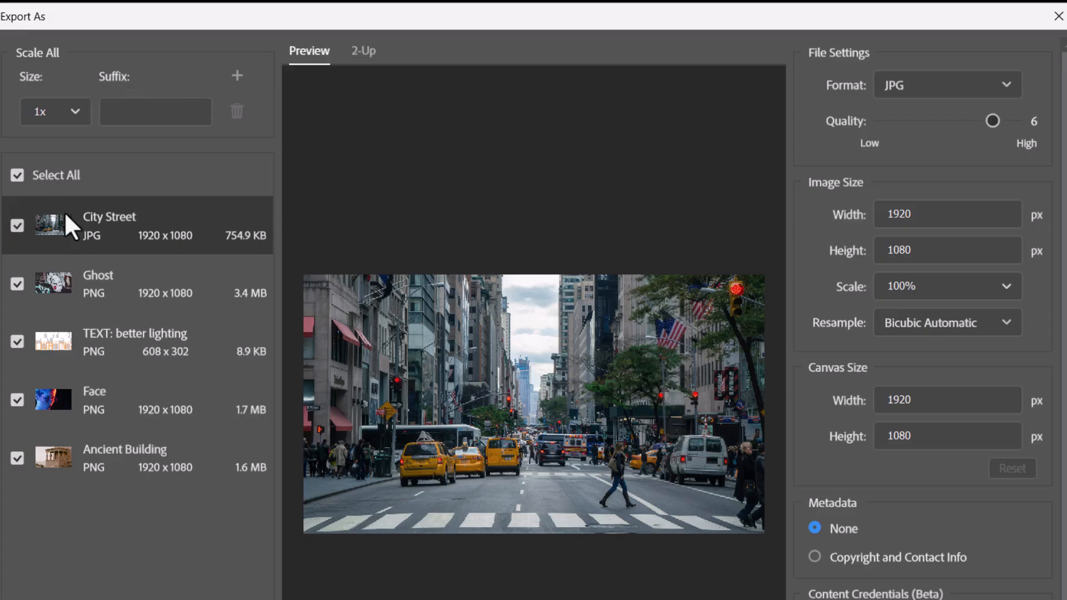
- Select all five layers in the export list and set the export size to 0.5x with the suffix "-exported"
{"action": "left_click", "coordinate": [133, 284], "text": "ctrl"}
{"action": "left_click", "coordinate": [138, 349], "text": "ctrl"}
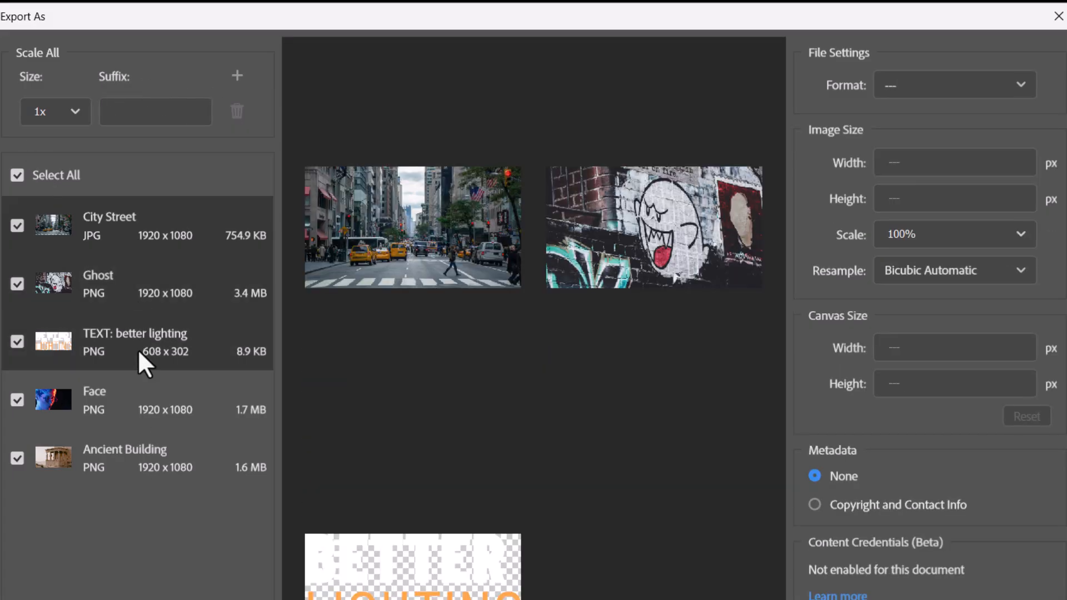
{"action": "left_click", "coordinate": [143, 408], "text": "ctrl"}
{"action": "left_click", "coordinate": [138, 473], "text": "ctrl"}
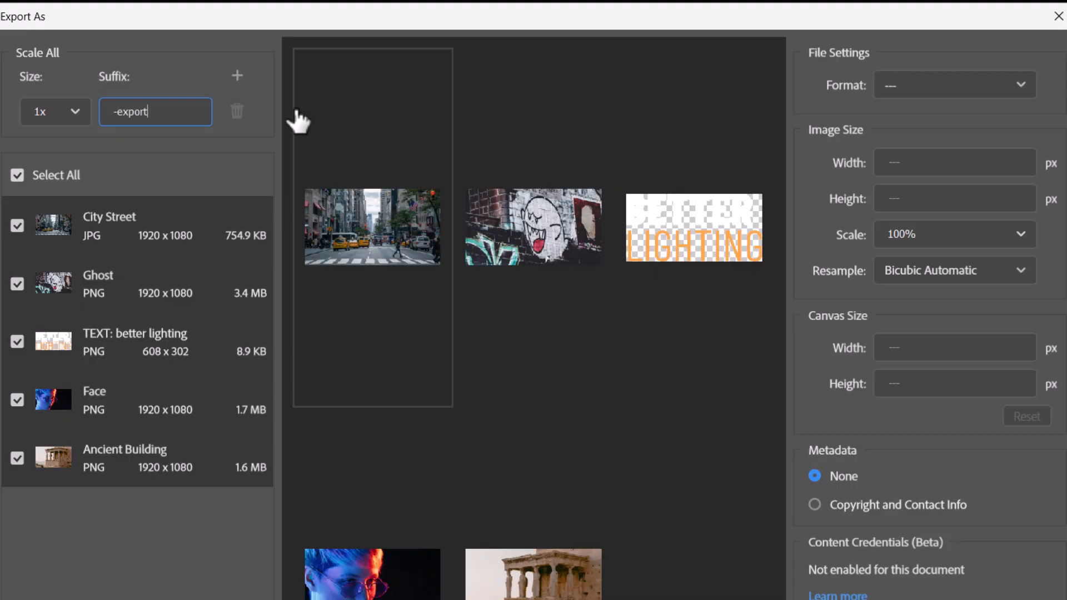
{"action": "left_click", "coordinate": [77, 114]}
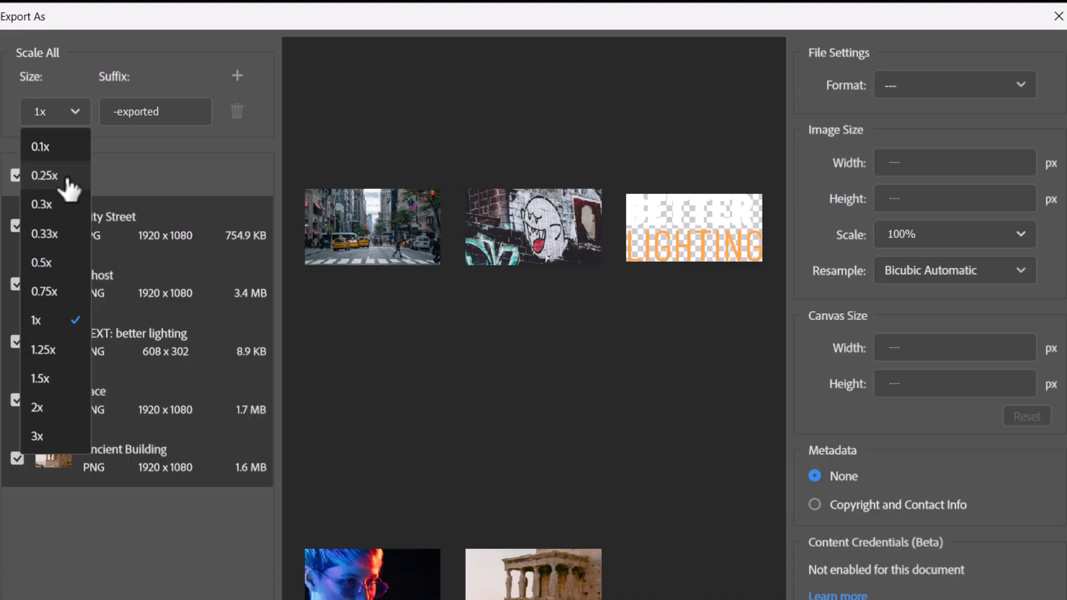
{"action": "left_click", "coordinate": [44, 264]}
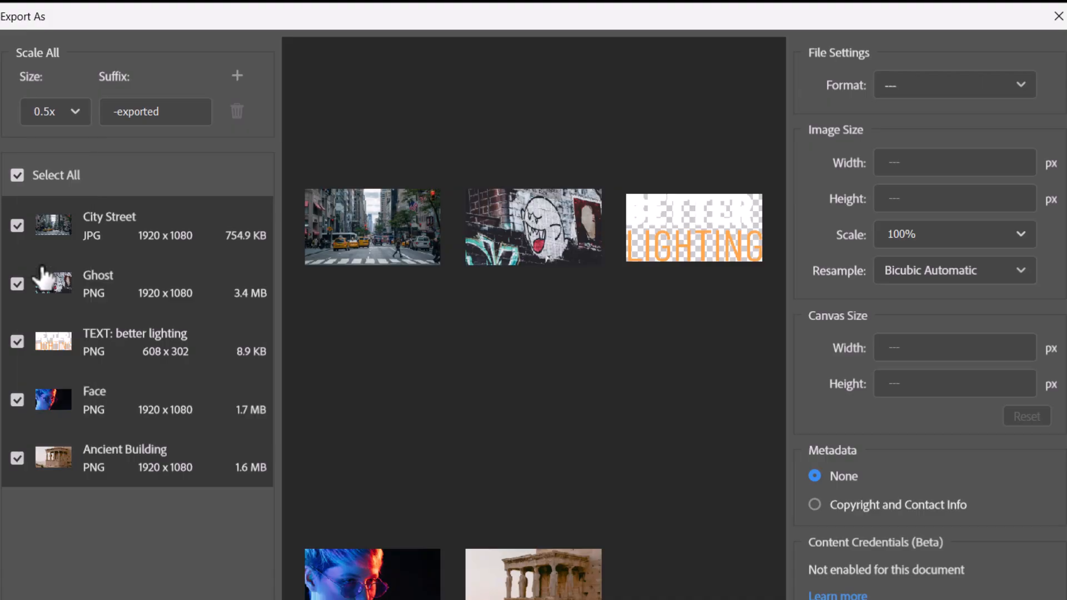
{"action": "left_click", "coordinate": [108, 112]}
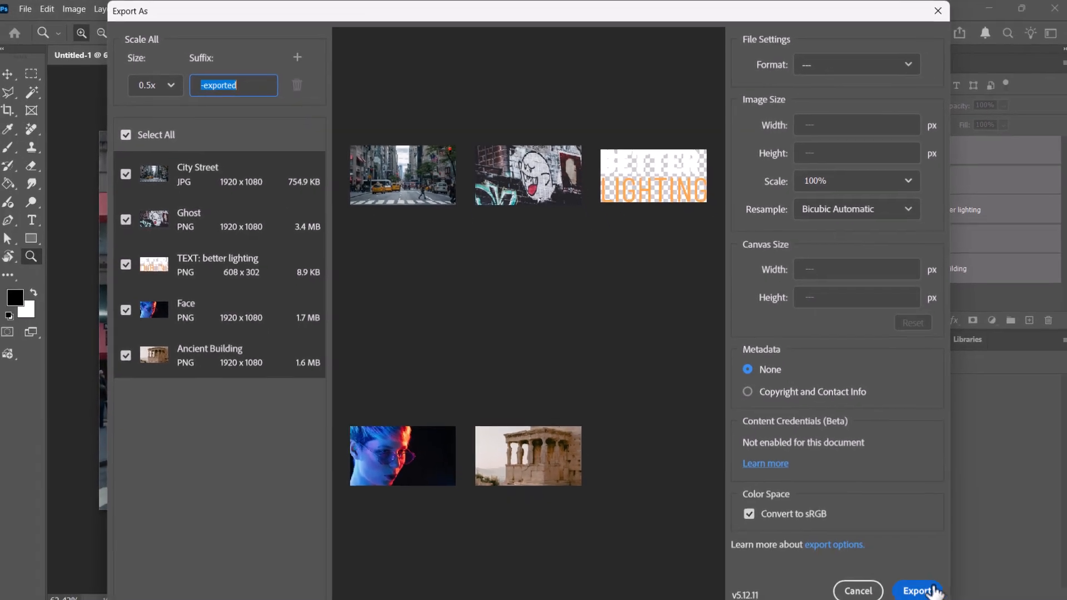
- Export the layers into a new folder named "naming" inside Export Layers and open that folder in the file browser
{"action": "left_click", "coordinate": [914, 584]}
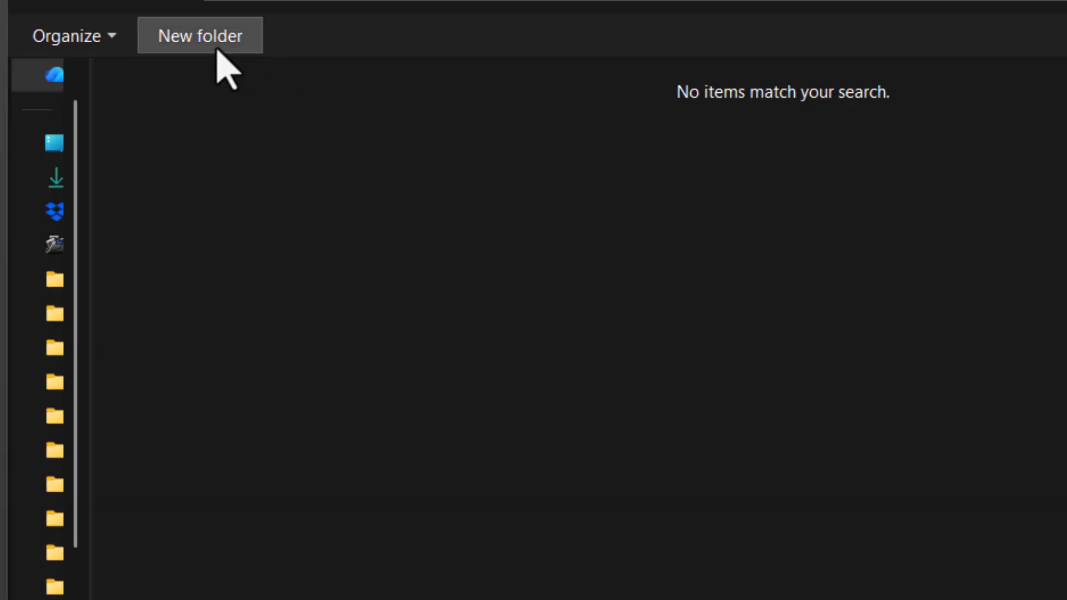
{"action": "left_click", "coordinate": [218, 88]}
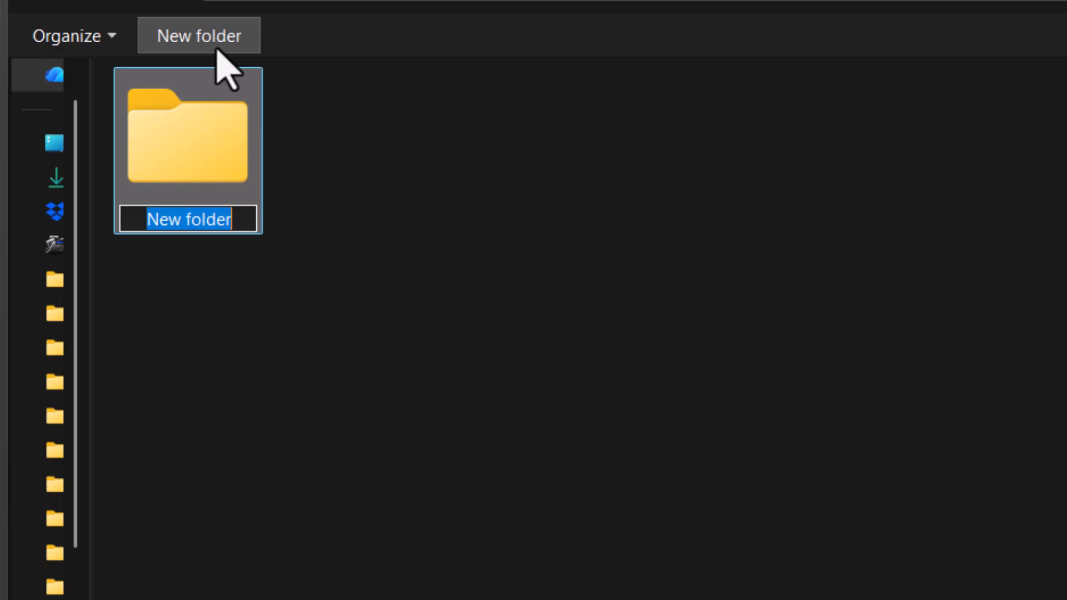
{"action": "type", "text": "naming"}
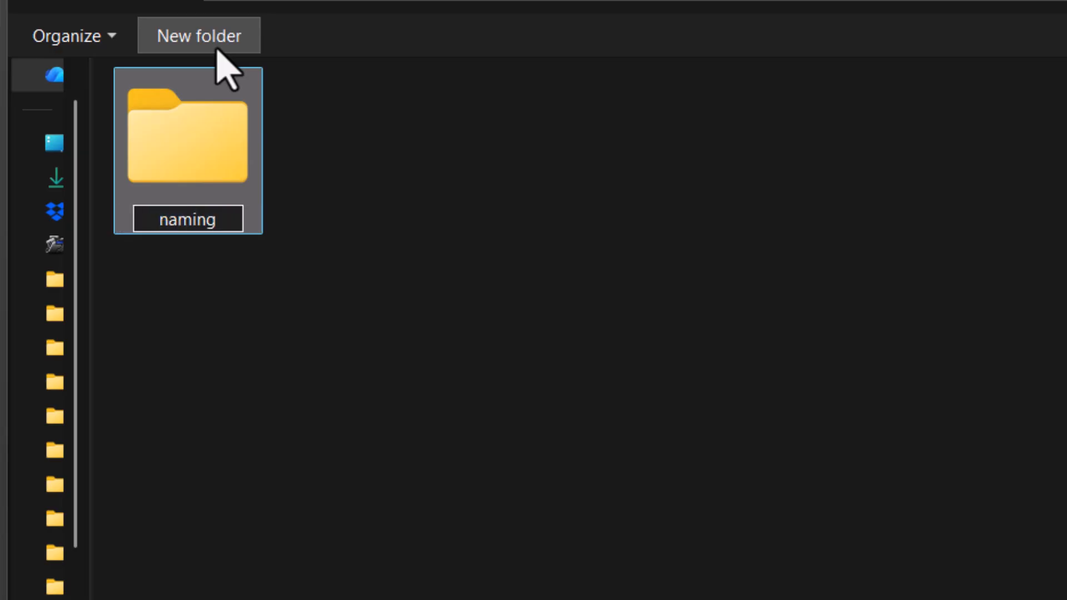
{"action": "key", "text": "Return"}
{"action": "double_click", "coordinate": [195, 167]}
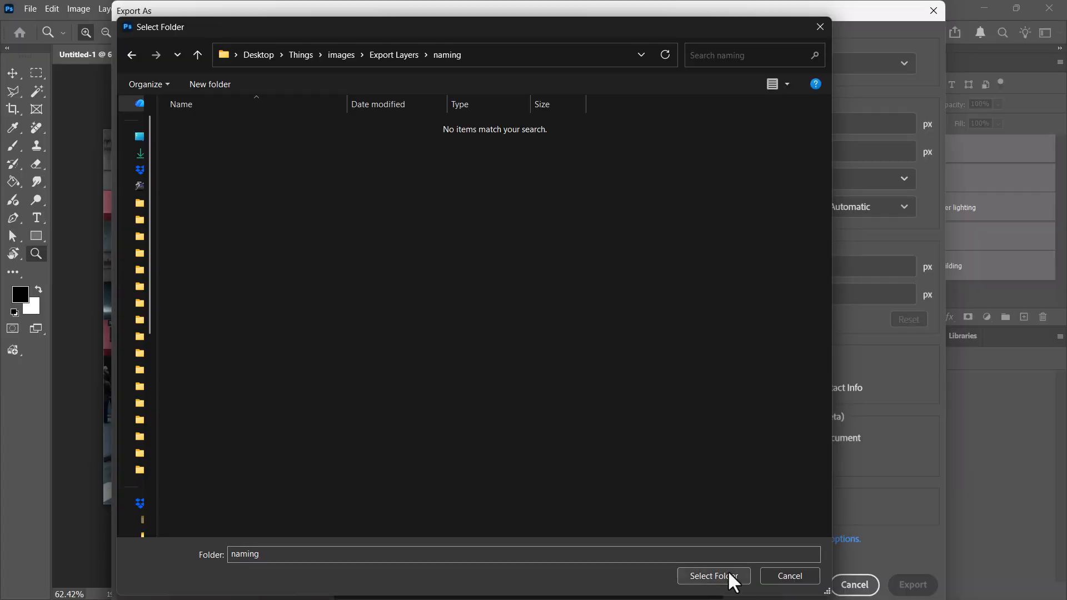
{"action": "left_click", "coordinate": [730, 576]}
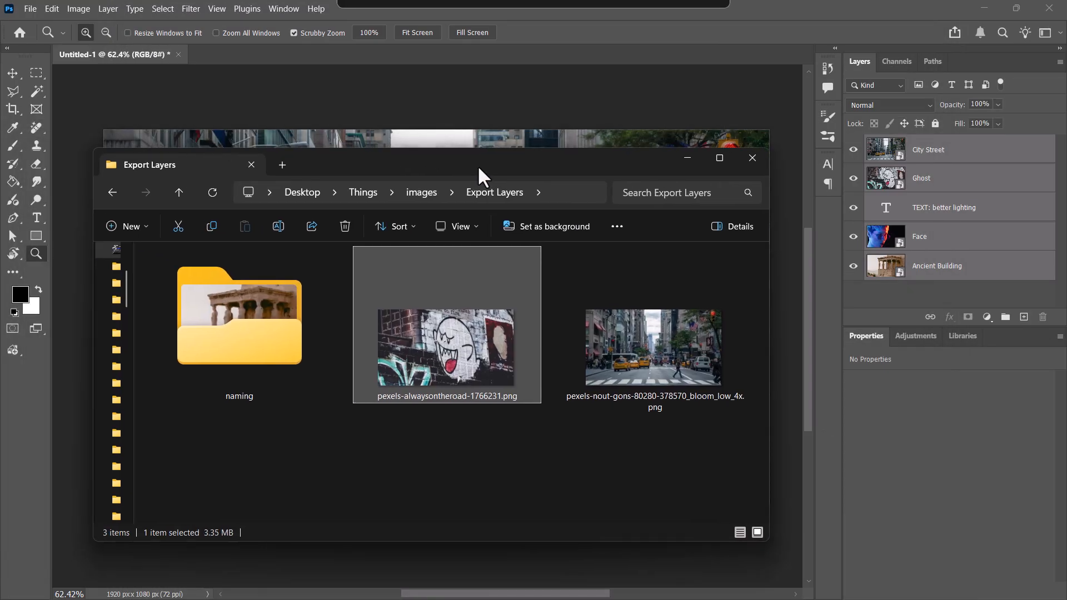
{"action": "left_click_drag", "start_coordinate": [478, 165], "coordinate": [527, 132]}
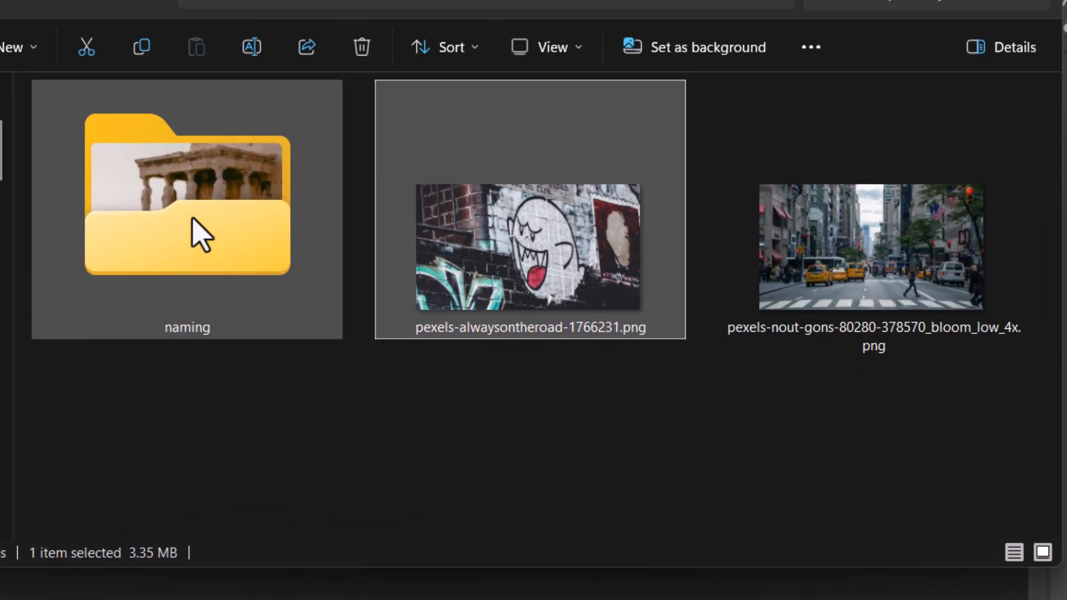
{"action": "double_click", "coordinate": [192, 228]}
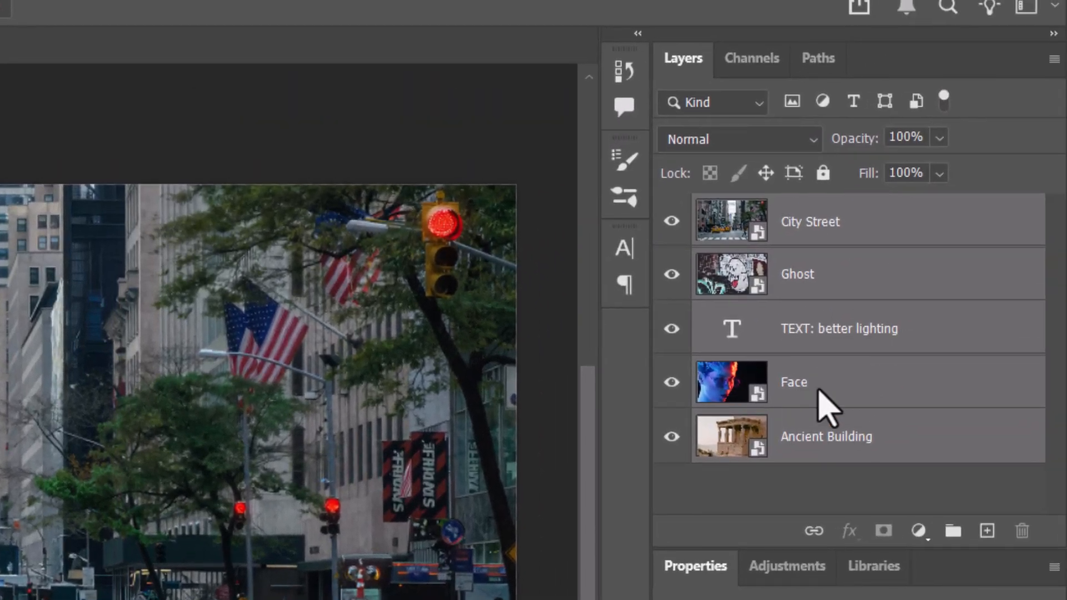
- Select the "TEXT: better lighting" layer and hide the Ghost and City Street layers
{"action": "left_click", "coordinate": [834, 332]}
{"action": "left_click", "coordinate": [671, 274]}
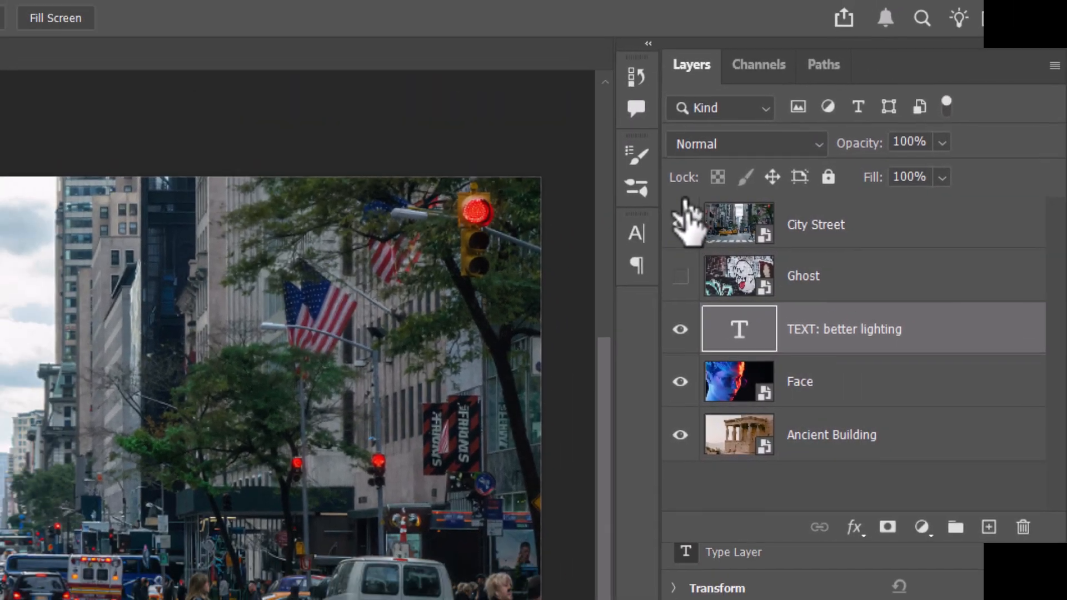
{"action": "left_click", "coordinate": [672, 221]}
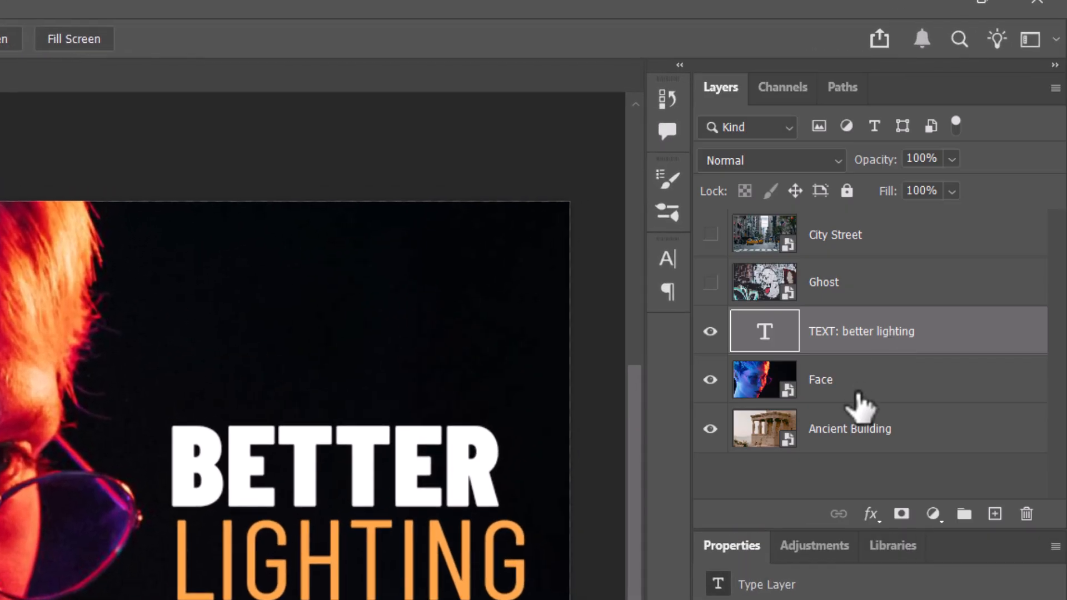
- Group the "TEXT: better lighting" and Face layers, leaving the group collapsed
{"action": "left_click", "coordinate": [863, 398], "text": "shift"}
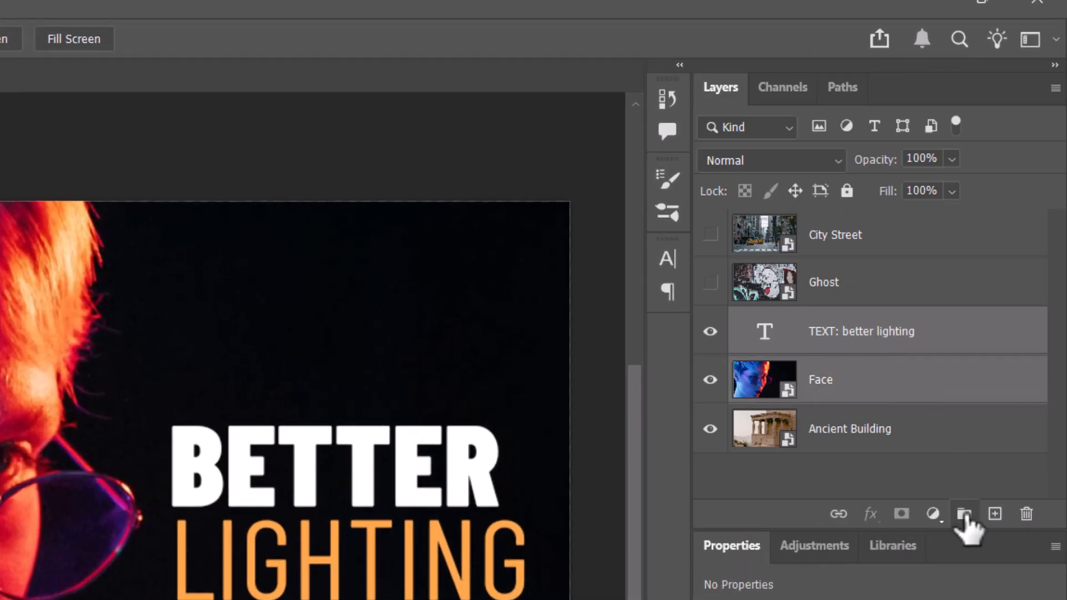
{"action": "left_click", "coordinate": [965, 514]}
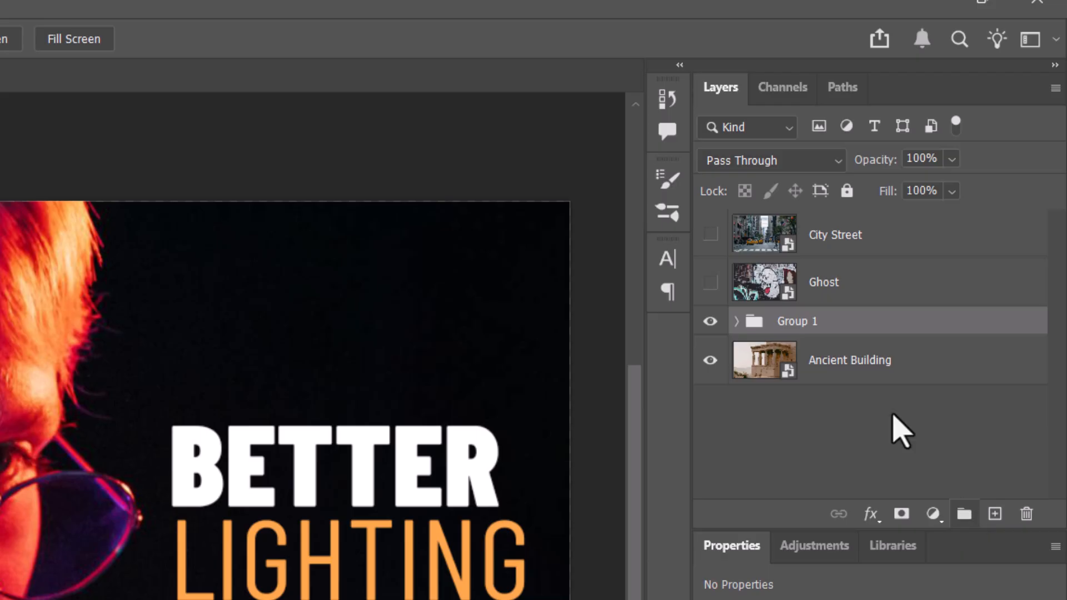
{"action": "left_click", "coordinate": [737, 322]}
{"action": "left_click", "coordinate": [737, 322]}
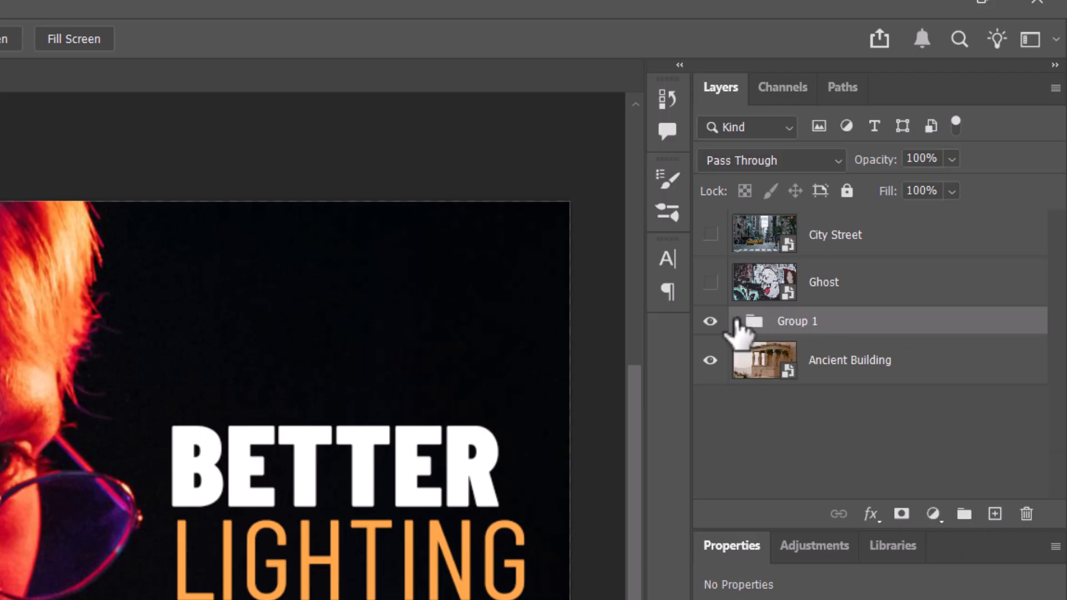
- Preview the text and Face layers inside the group as separate files in Export As, without exporting them
{"action": "left_click", "coordinate": [737, 322]}
{"action": "left_click", "coordinate": [924, 371]}
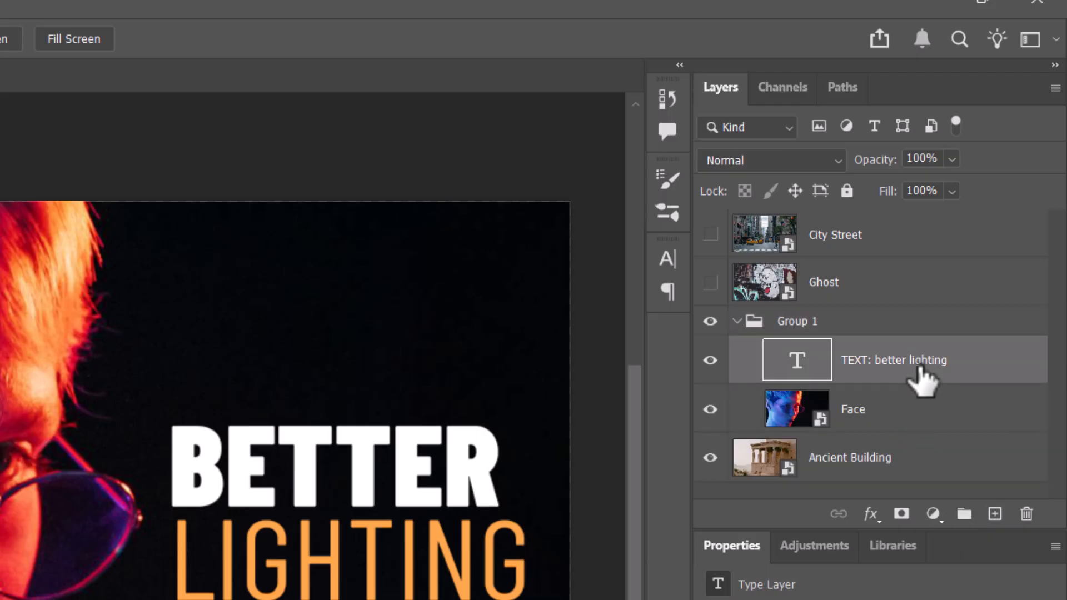
{"action": "left_click", "coordinate": [901, 421], "text": "shift"}
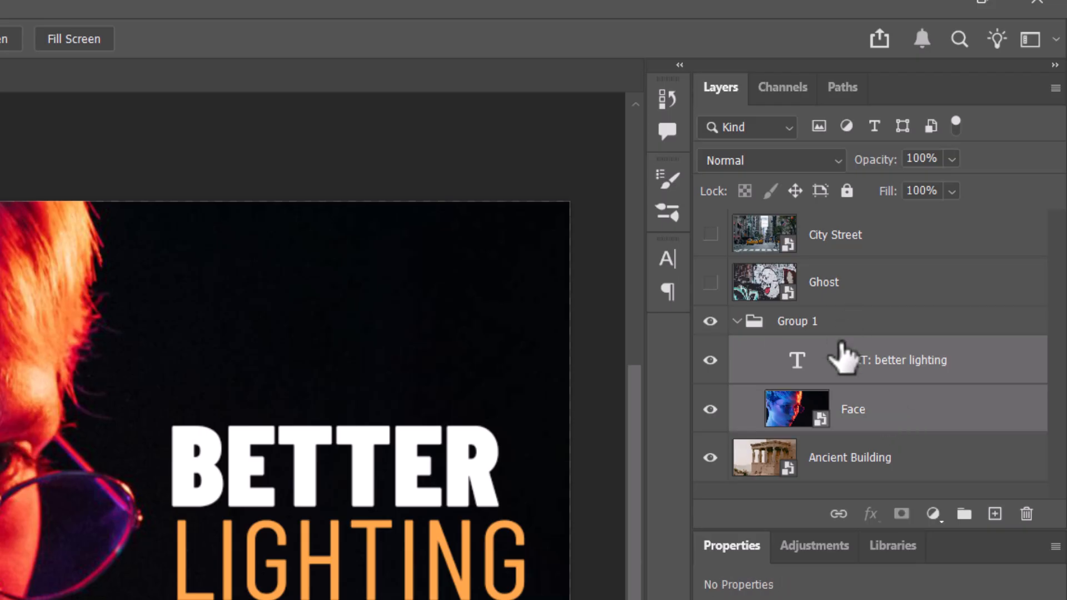
{"action": "left_click", "coordinate": [1056, 87]}
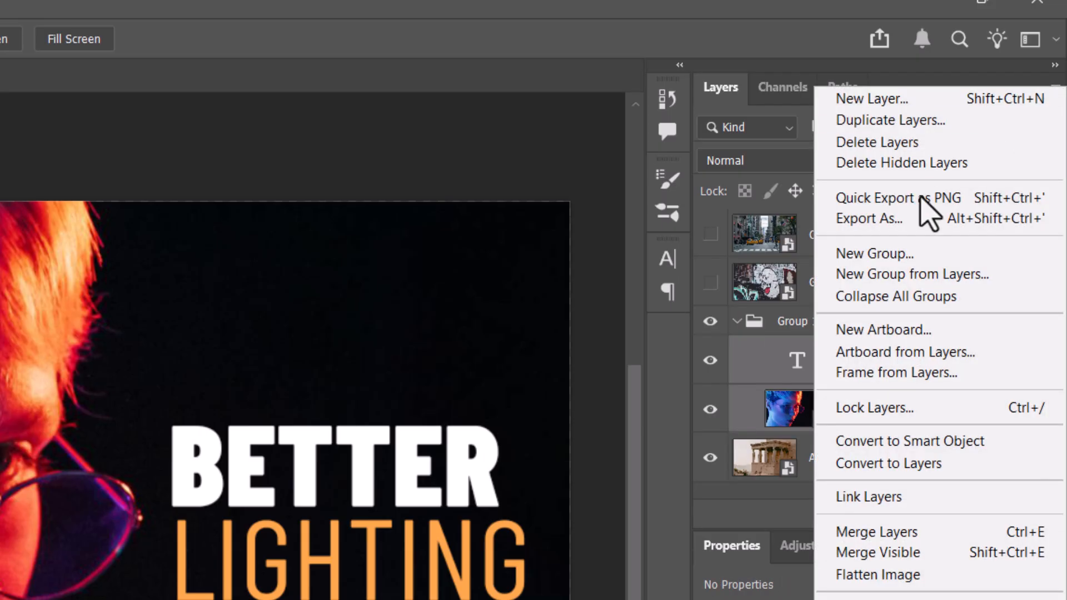
{"action": "left_click", "coordinate": [898, 218]}
{"action": "left_click", "coordinate": [117, 282]}
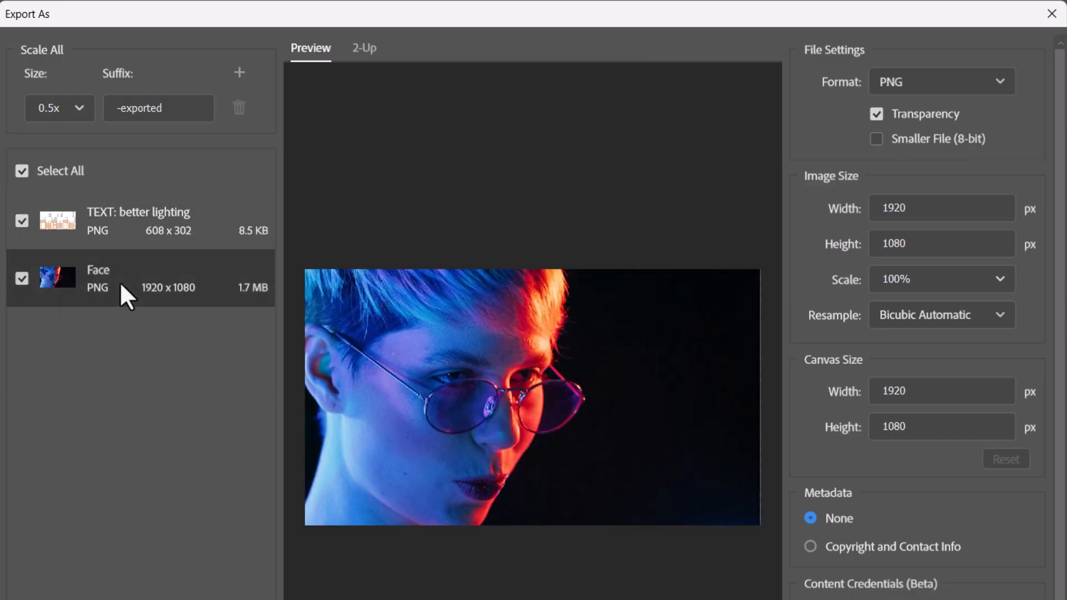
{"action": "left_click", "coordinate": [129, 225]}
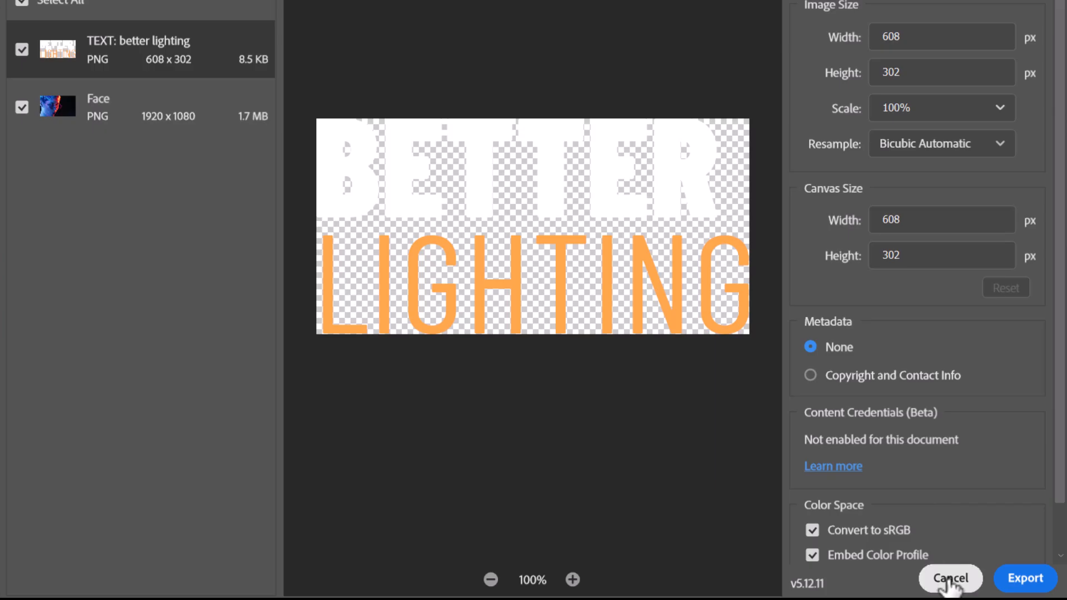
{"action": "left_click", "coordinate": [949, 579]}
- Collapse the group, select it with all other layers, and preview its combined image in Export As without exporting
{"action": "left_click", "coordinate": [736, 321]}
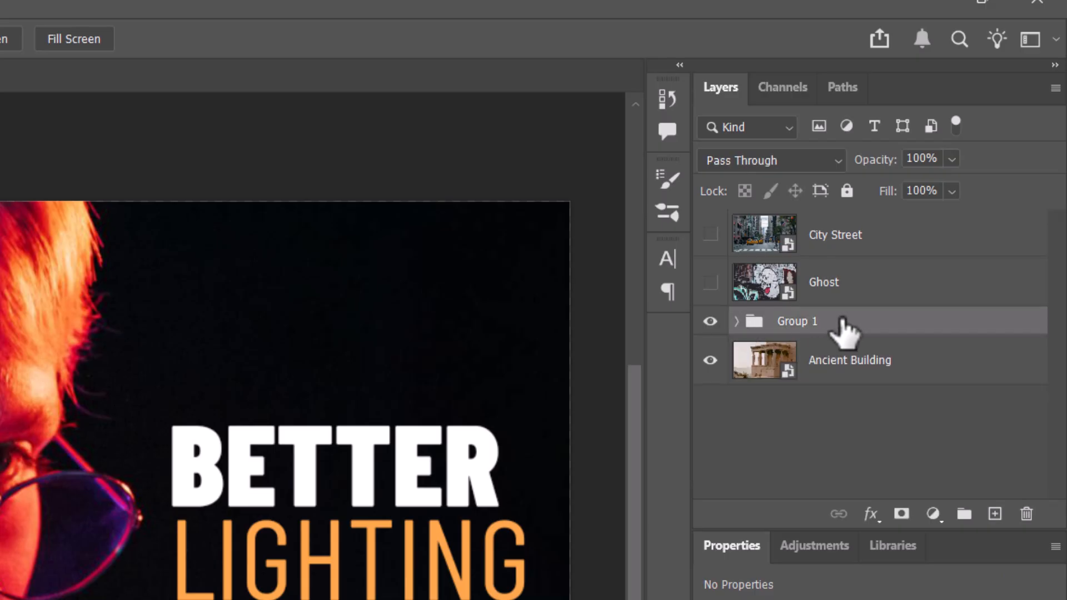
{"action": "left_click", "coordinate": [853, 368]}
{"action": "left_click", "coordinate": [853, 238], "text": "shift"}
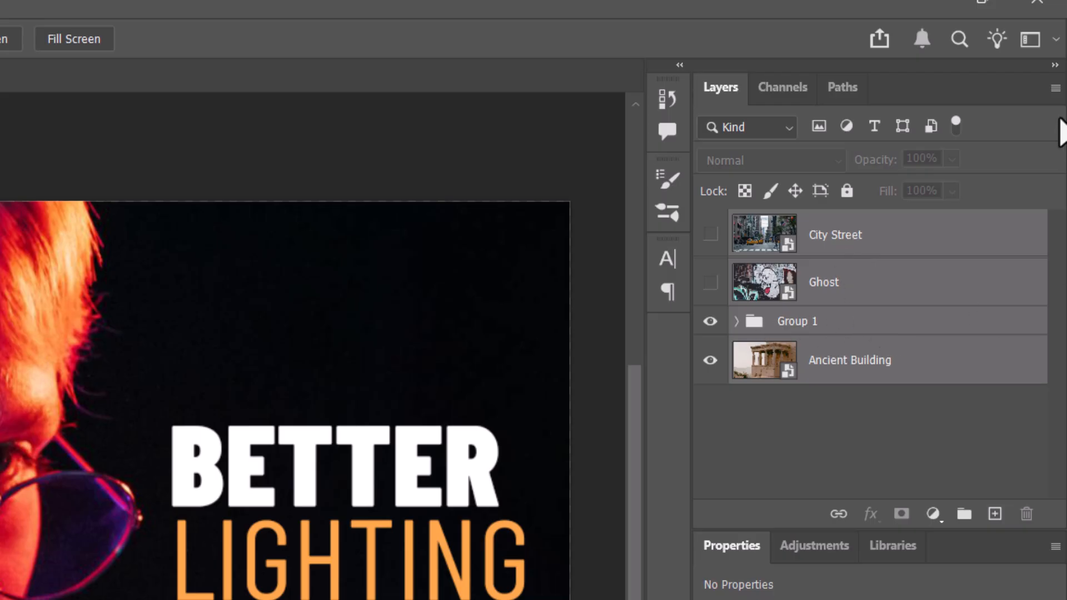
{"action": "left_click", "coordinate": [1056, 88]}
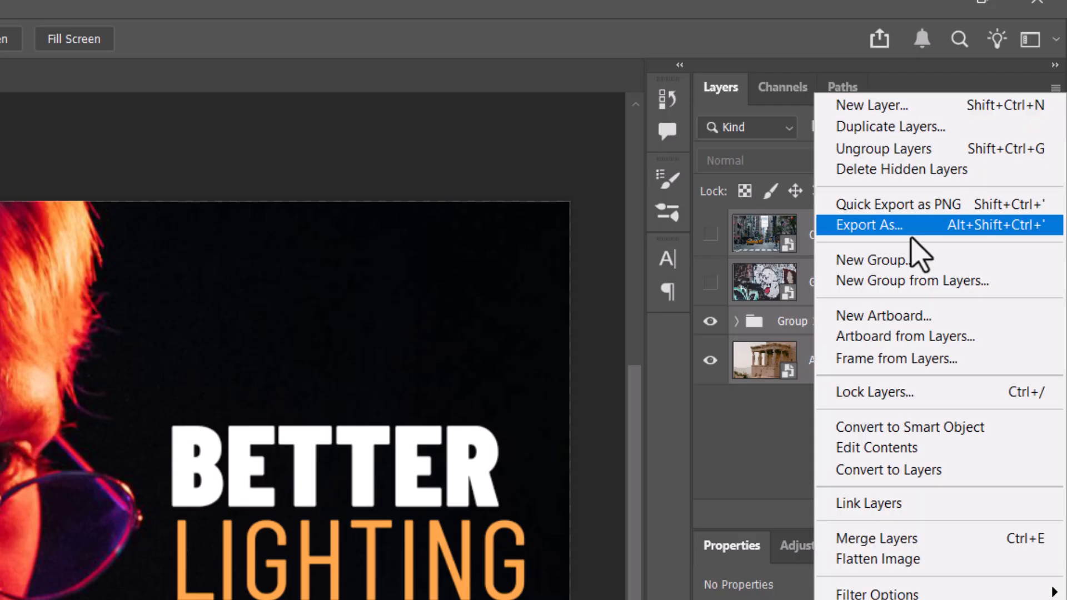
{"action": "left_click", "coordinate": [914, 233]}
{"action": "left_click", "coordinate": [97, 298]}
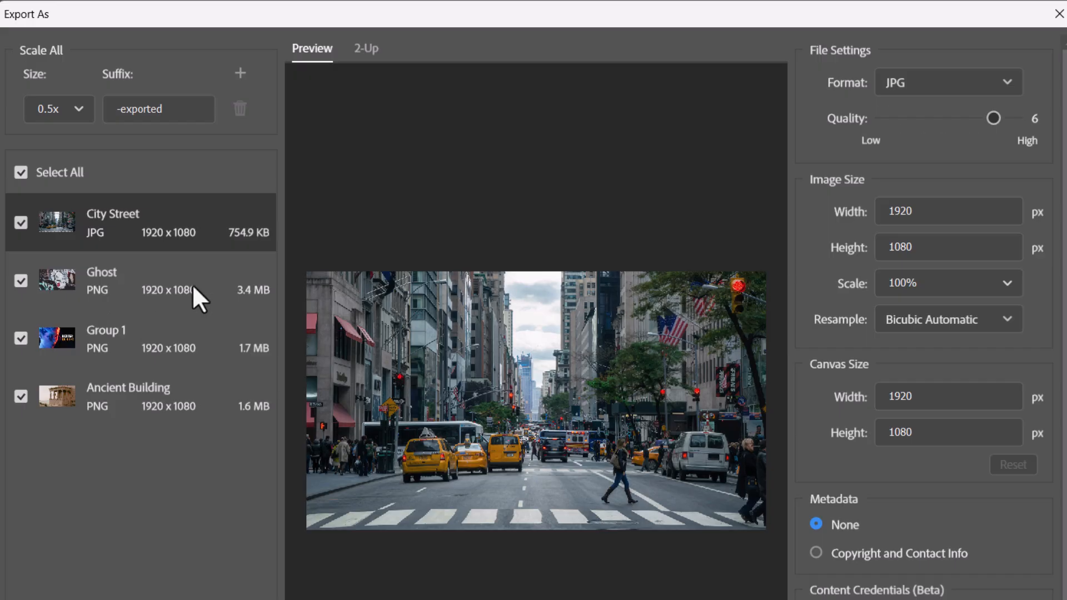
{"action": "left_click", "coordinate": [108, 341]}
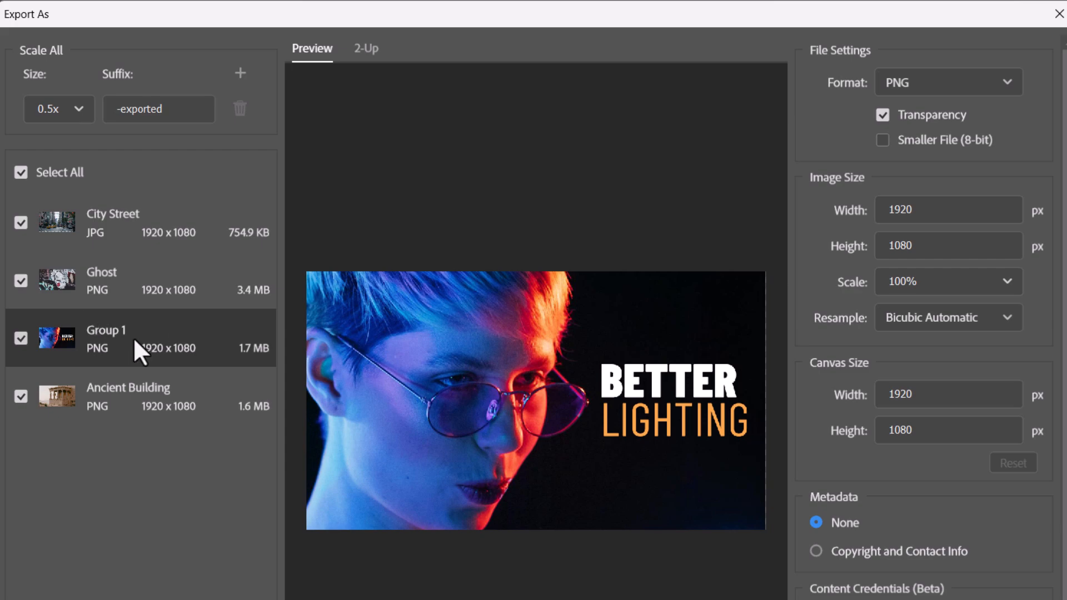
{"action": "left_click", "coordinate": [1059, 17]}
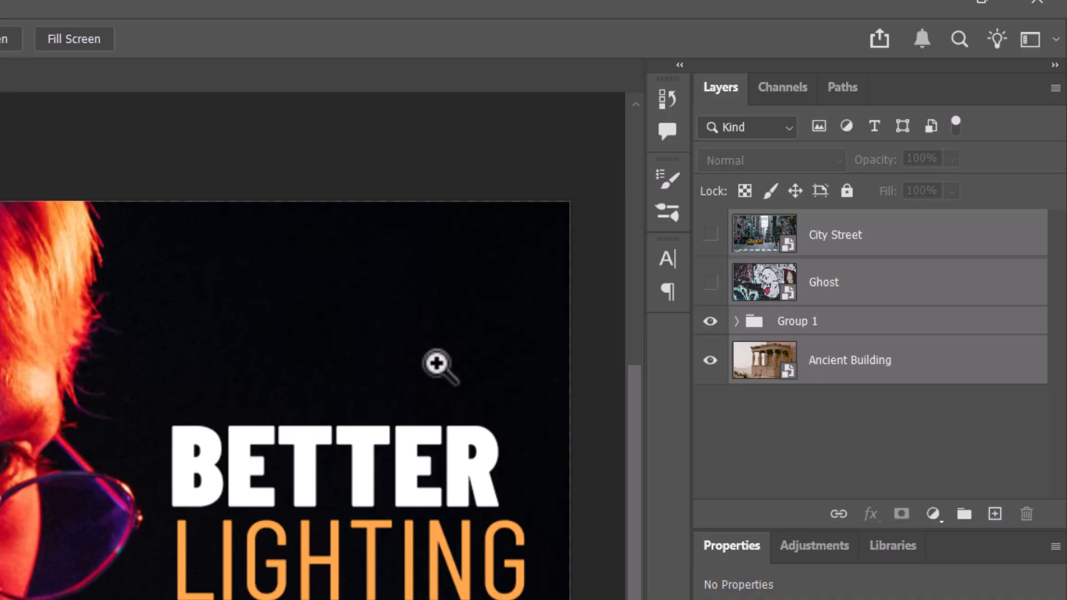
- Make the Ghost and City Street layers visible and deselect all layers
{"action": "left_click", "coordinate": [710, 283]}
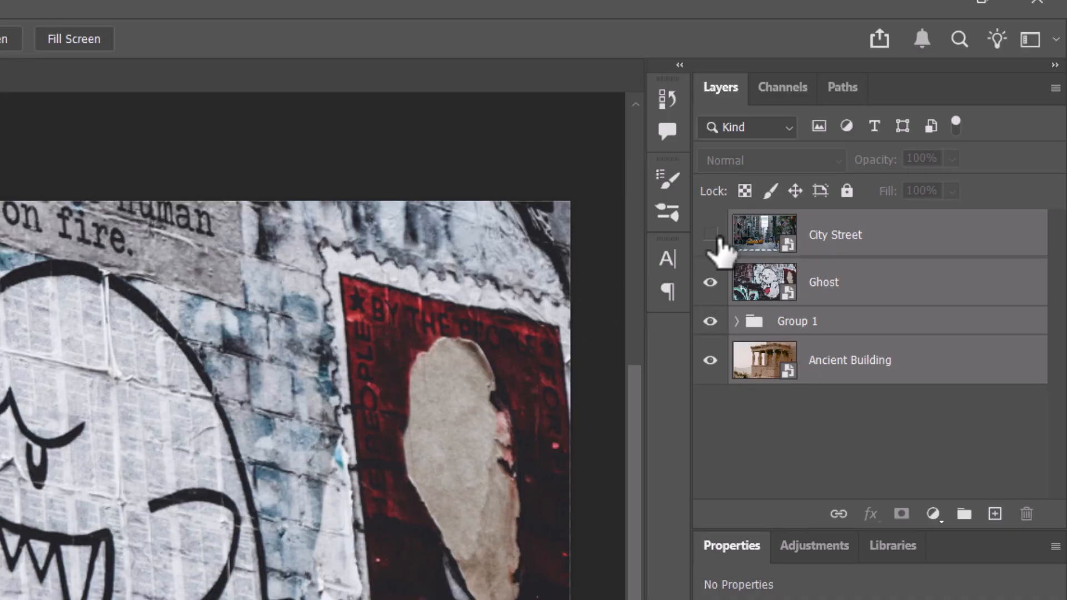
{"action": "left_click", "coordinate": [711, 234]}
{"action": "left_click", "coordinate": [832, 237]}
{"action": "left_click", "coordinate": [858, 443]}
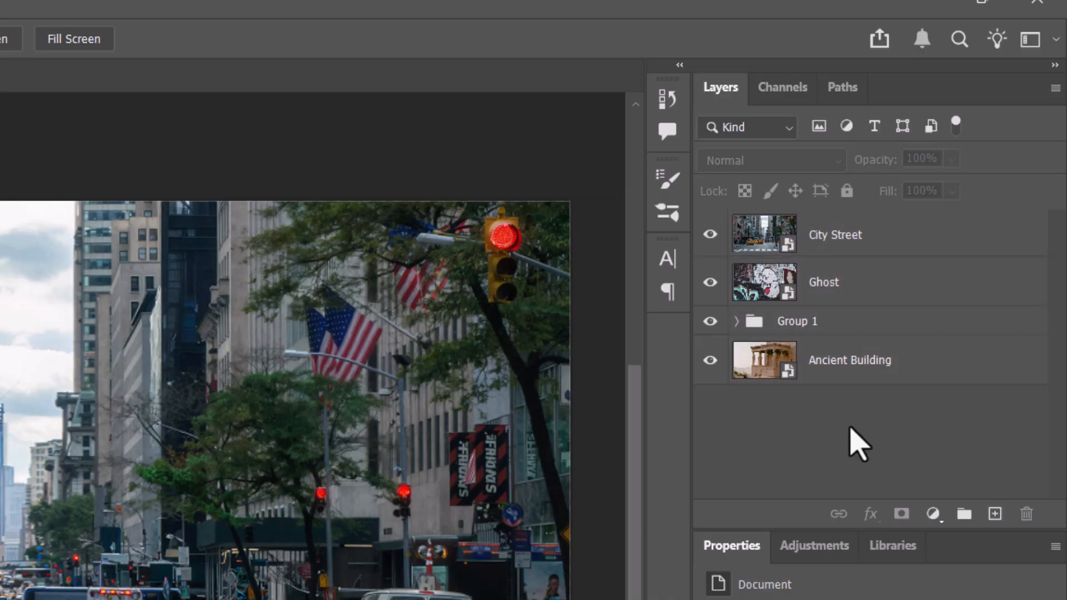
- Add a Curves adjustment layer above City Street and shape a steep S-curve that darkens shadows and brightens highlights
{"action": "left_click", "coordinate": [934, 514]}
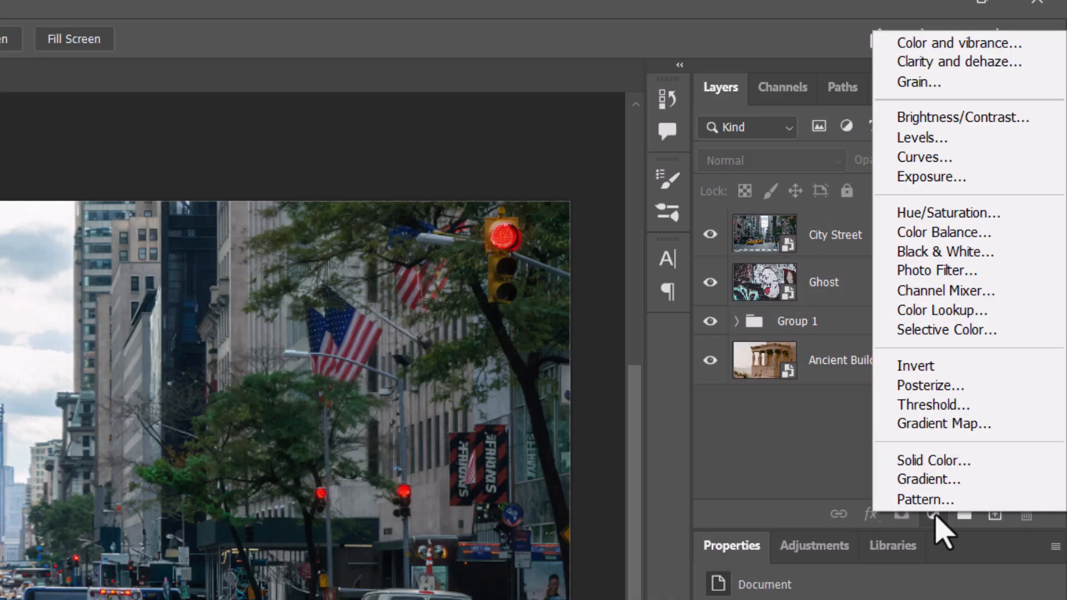
{"action": "left_click", "coordinate": [949, 161]}
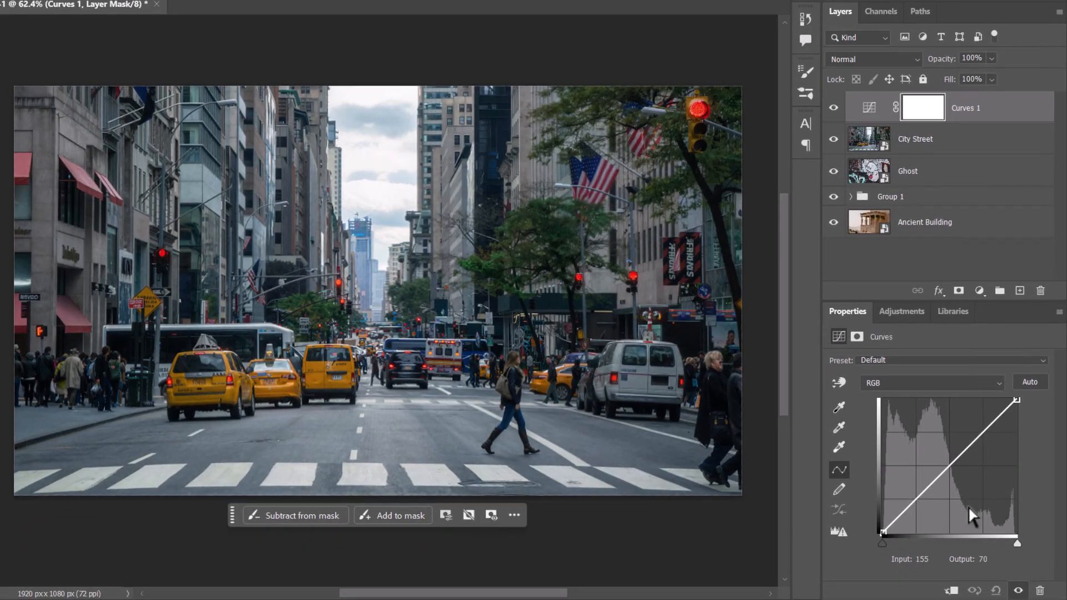
{"action": "left_click_drag", "start_coordinate": [950, 465], "coordinate": [936, 517]}
{"action": "left_click_drag", "start_coordinate": [977, 484], "coordinate": [960, 438]}
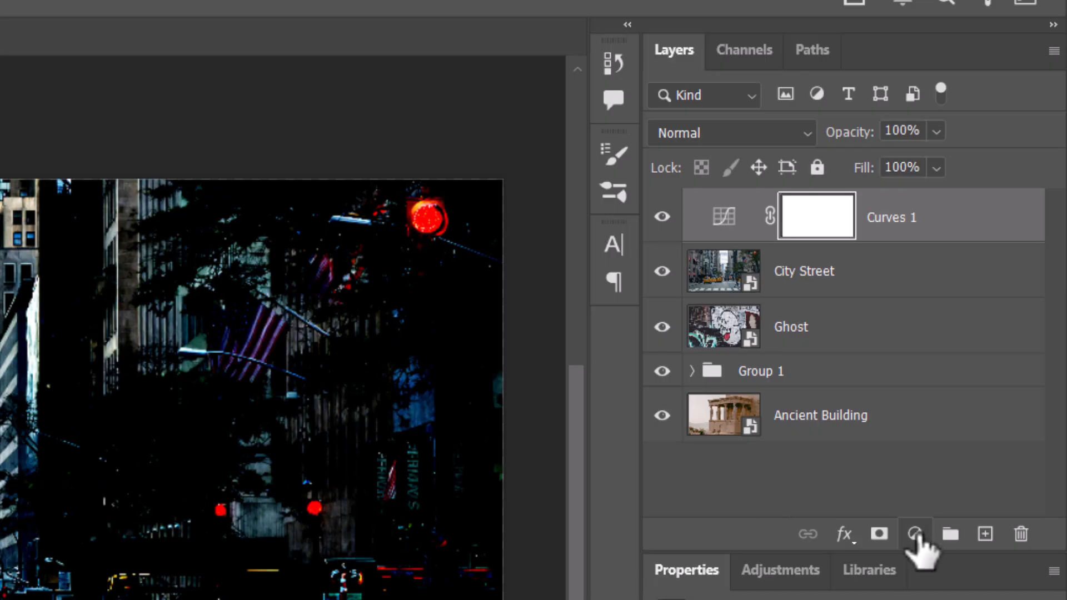
- Add a Hue/Saturation adjustment layer above the Curves layer with Colorize enabled, hue 229 and saturation 14
{"action": "left_click", "coordinate": [915, 535]}
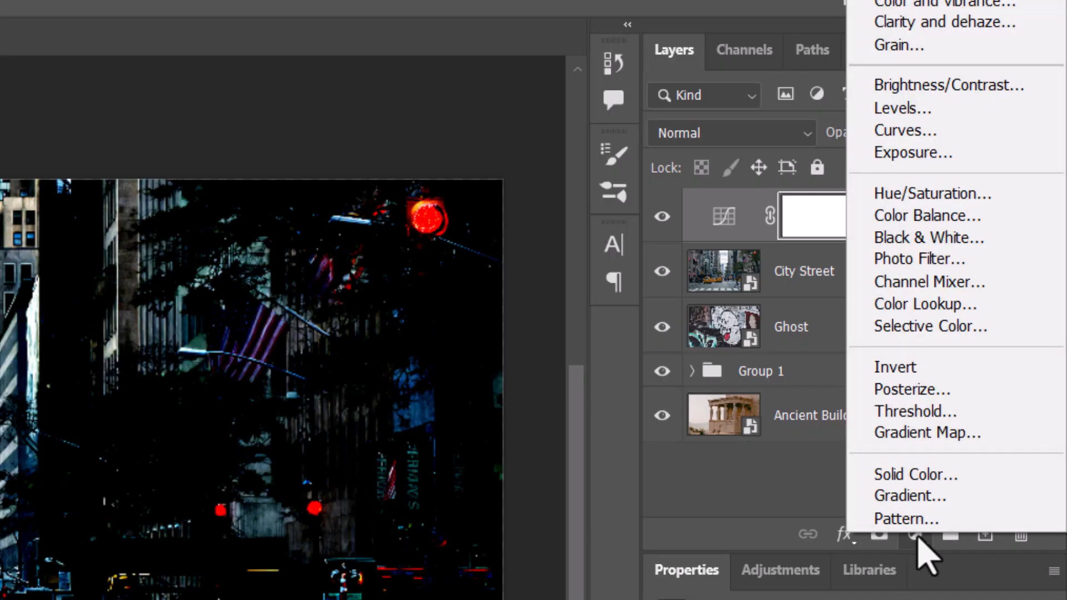
{"action": "left_click", "coordinate": [931, 200]}
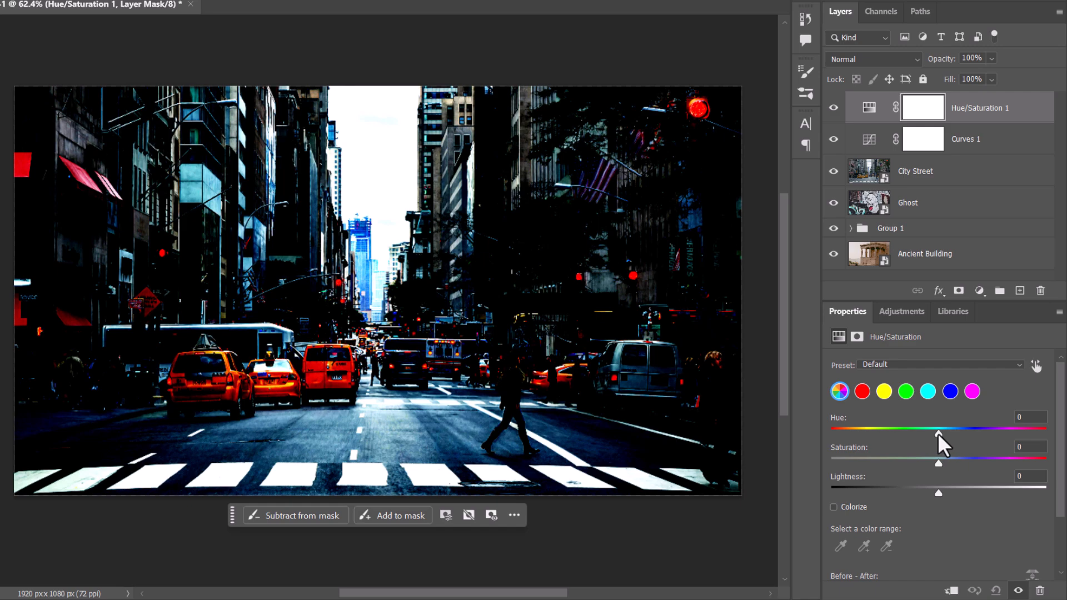
{"action": "left_click", "coordinate": [835, 507]}
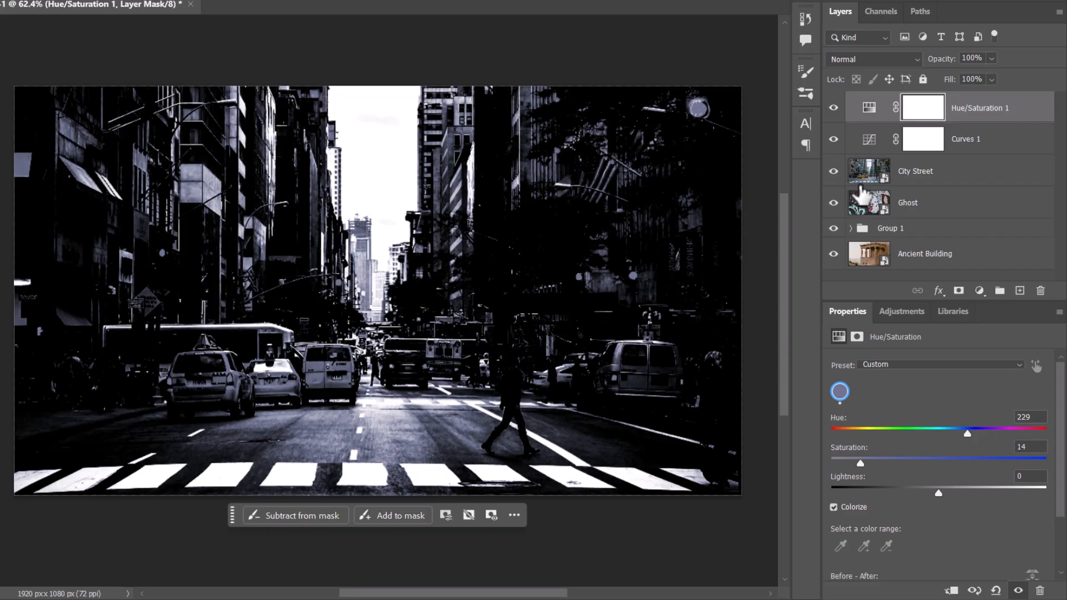
- Temporarily hide City Street and Ghost to check the adjustments on the layers below, restore both and select City Street
{"action": "left_click", "coordinate": [834, 172]}
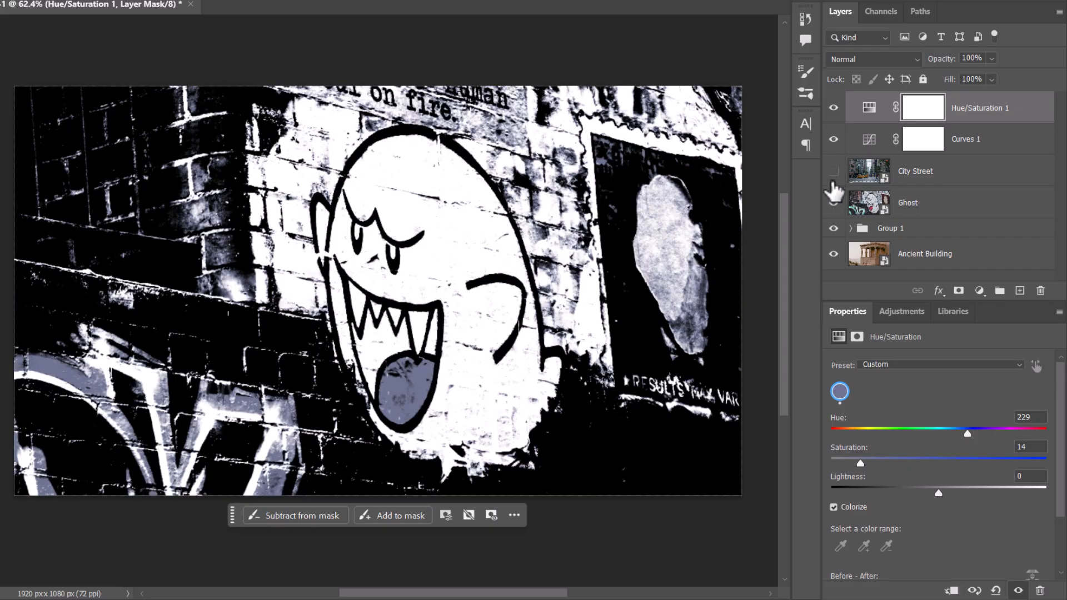
{"action": "left_click", "coordinate": [834, 203]}
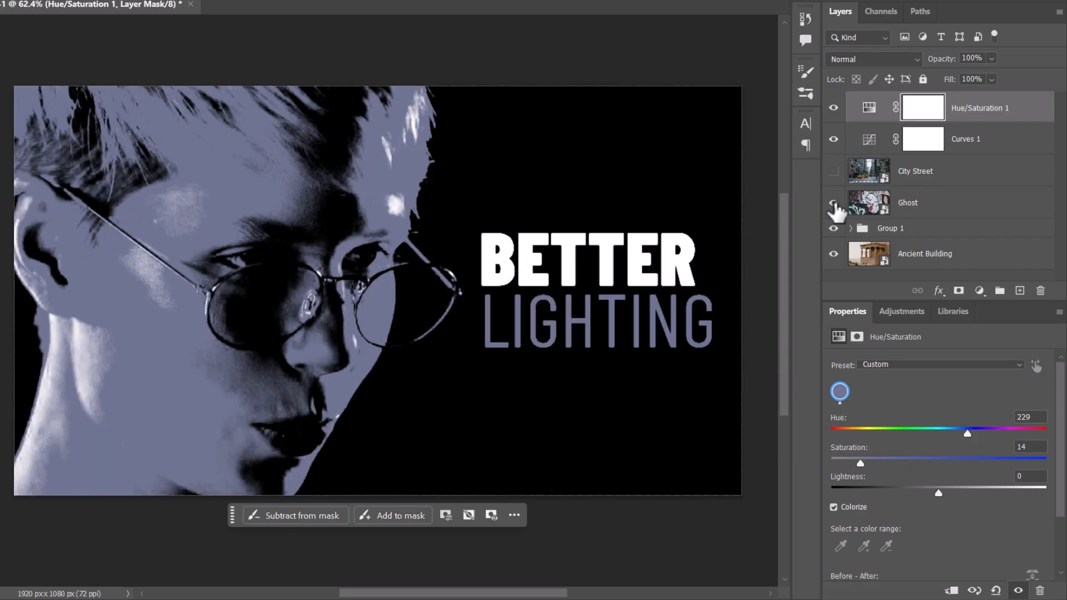
{"action": "left_click_drag", "start_coordinate": [833, 204], "coordinate": [834, 172]}
{"action": "left_click", "coordinate": [989, 183]}
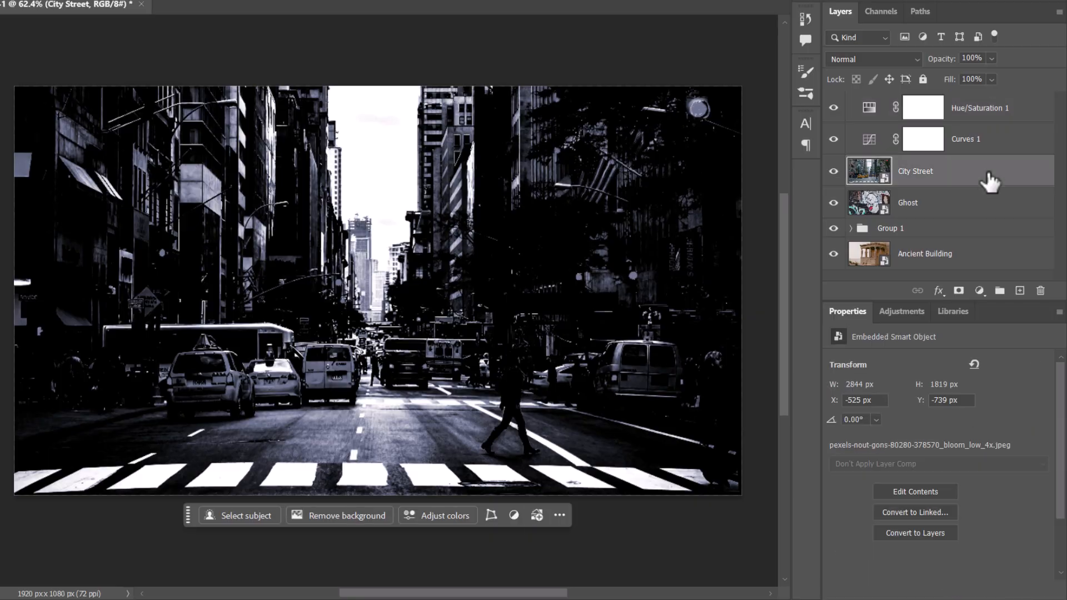
- Select all layers including both adjustment layers, preview each entry in Export As, and cancel without exporting
{"action": "left_click", "coordinate": [996, 108]}
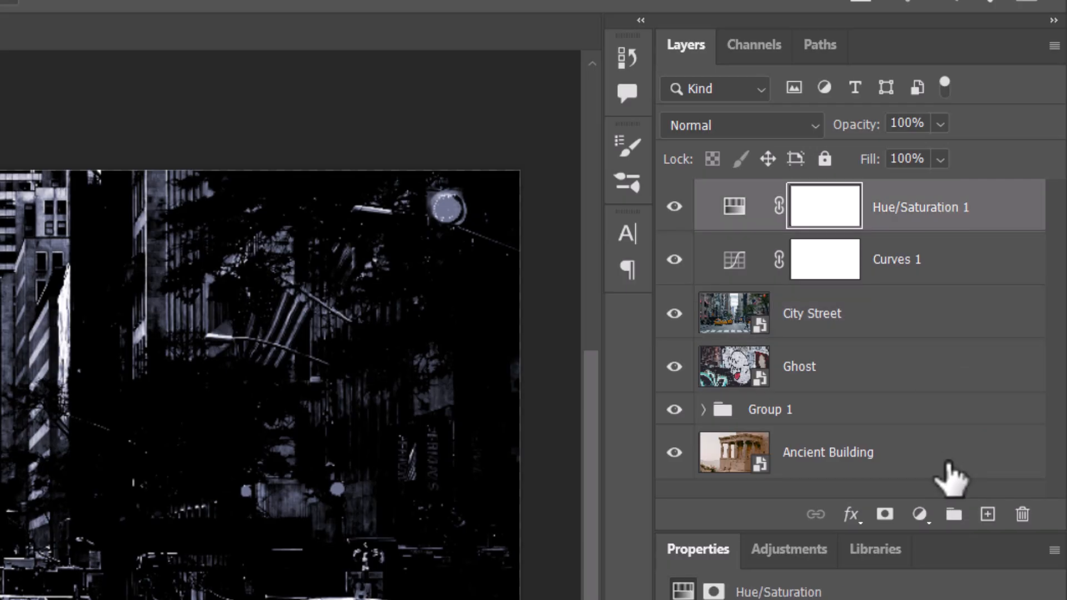
{"action": "left_click", "coordinate": [945, 459], "text": "shift"}
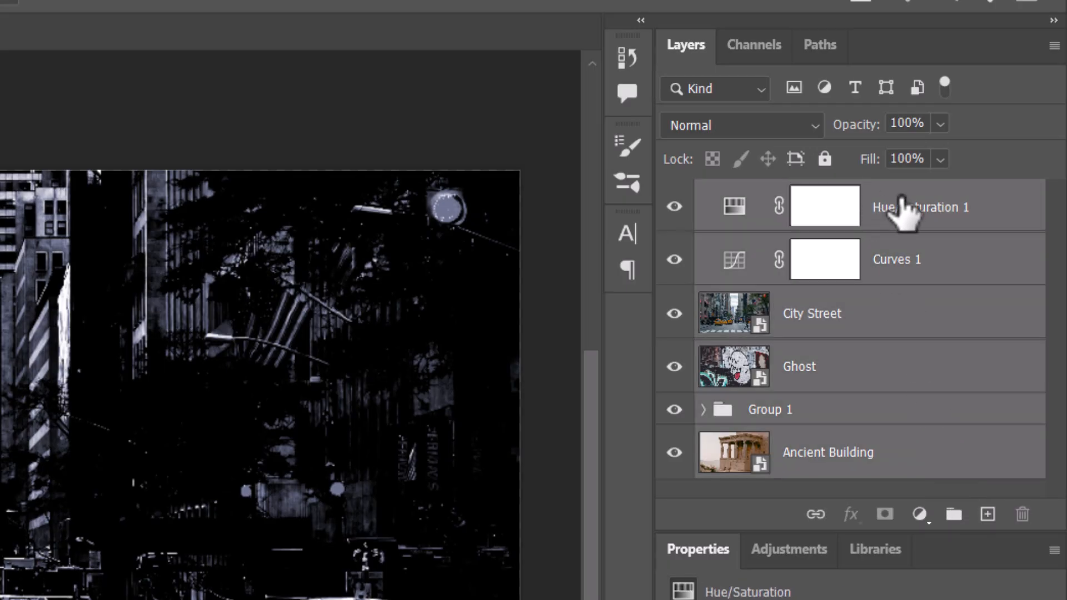
{"action": "left_click", "coordinate": [1054, 46]}
{"action": "left_click", "coordinate": [906, 171]}
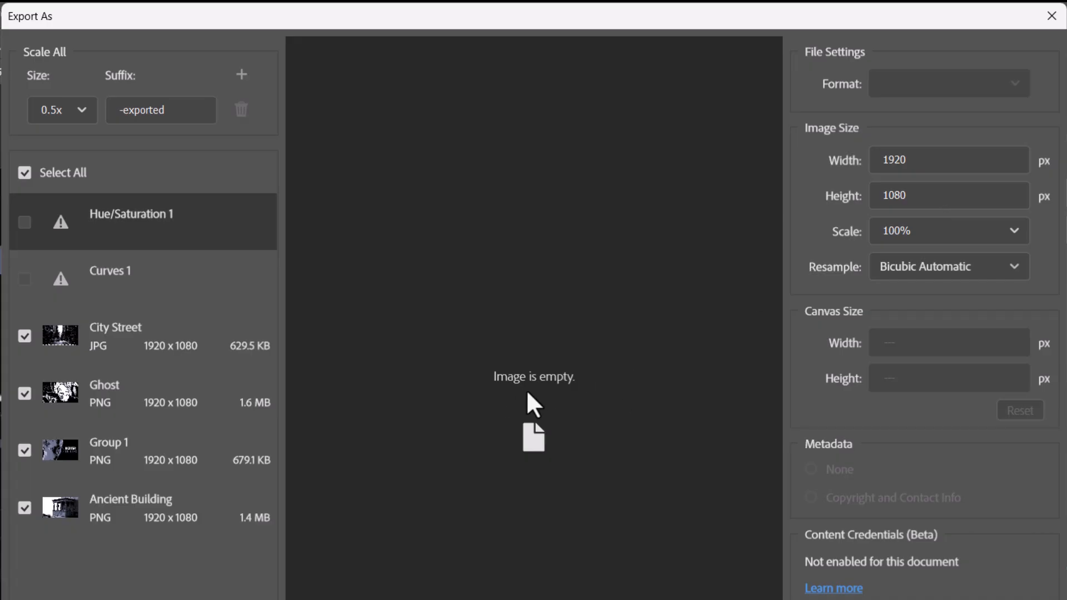
{"action": "left_click", "coordinate": [142, 275]}
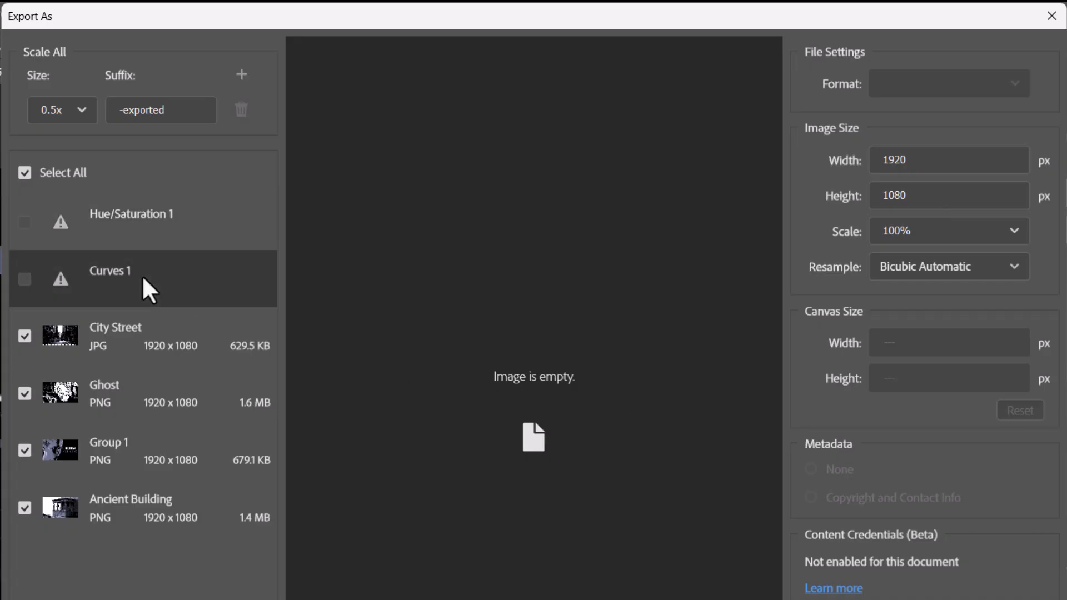
{"action": "left_click", "coordinate": [134, 340]}
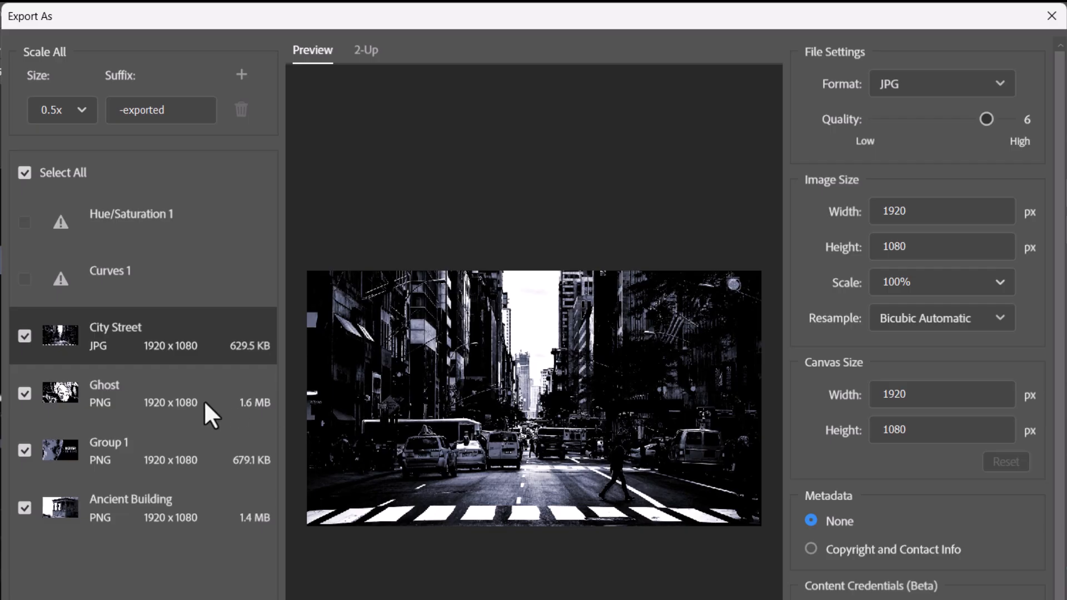
{"action": "left_click", "coordinate": [135, 406]}
{"action": "left_click", "coordinate": [144, 451]}
{"action": "left_click", "coordinate": [127, 514]}
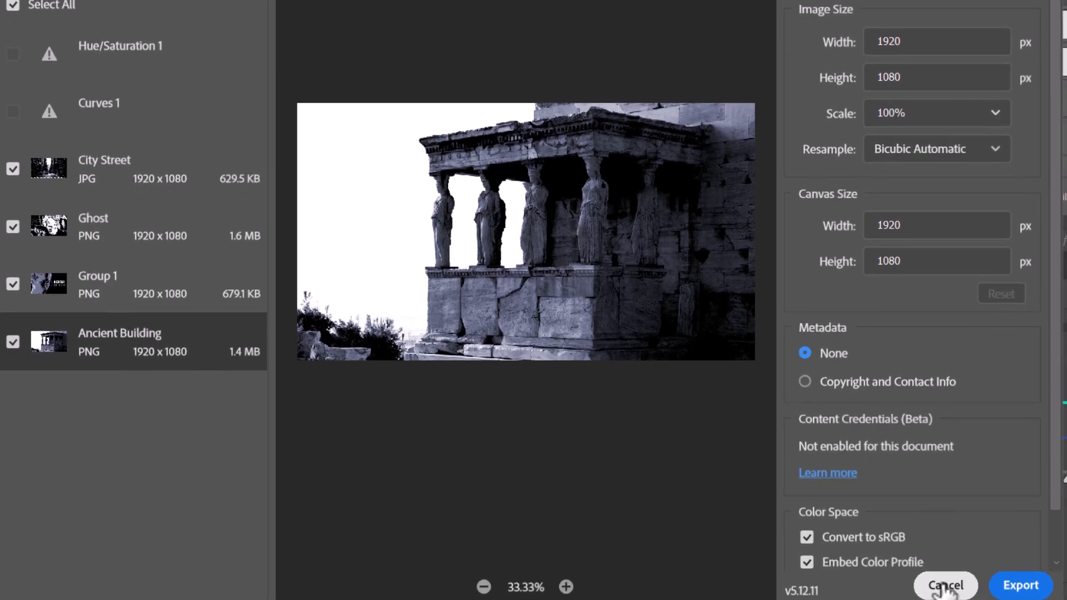
{"action": "left_click", "coordinate": [951, 579]}
- Select City Street through Ancient Building without the adjustment layers, preview each entry in Export As, and close without exporting
{"action": "left_click", "coordinate": [920, 280]}
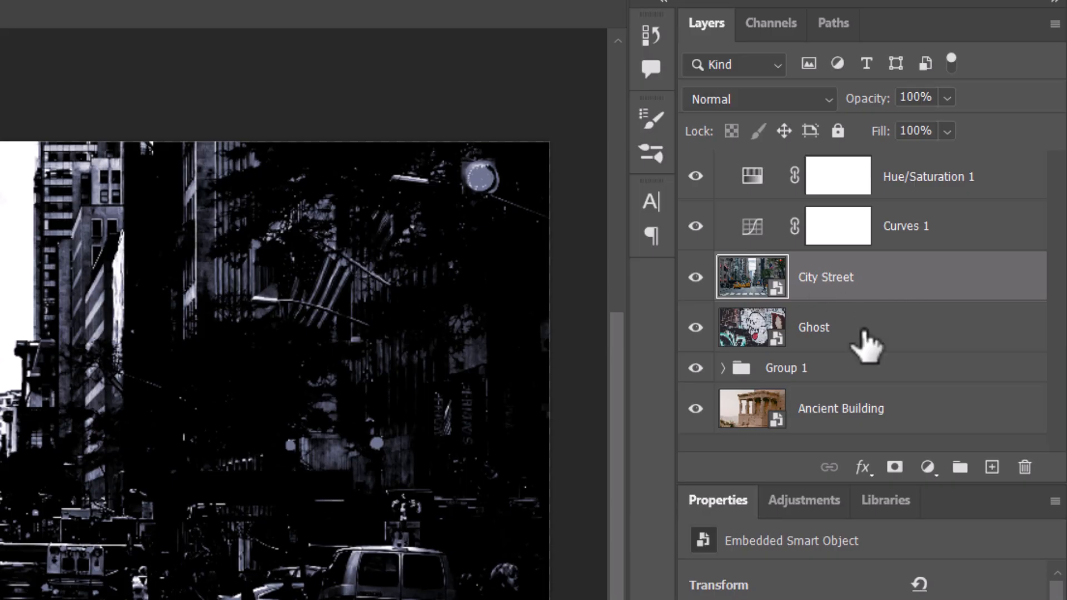
{"action": "left_click", "coordinate": [898, 418], "text": "shift"}
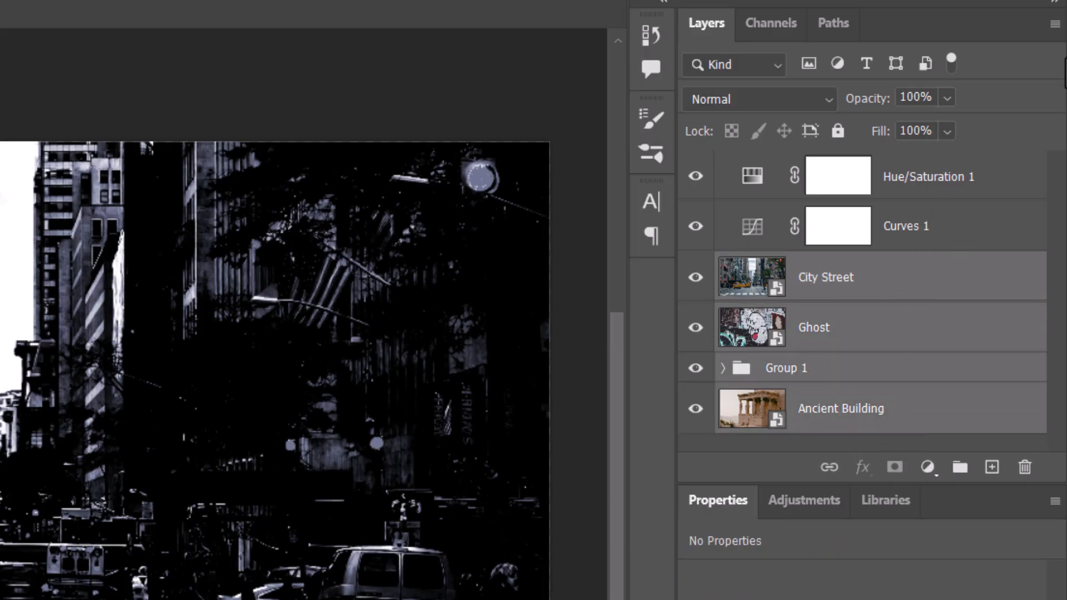
{"action": "left_click", "coordinate": [1055, 24]}
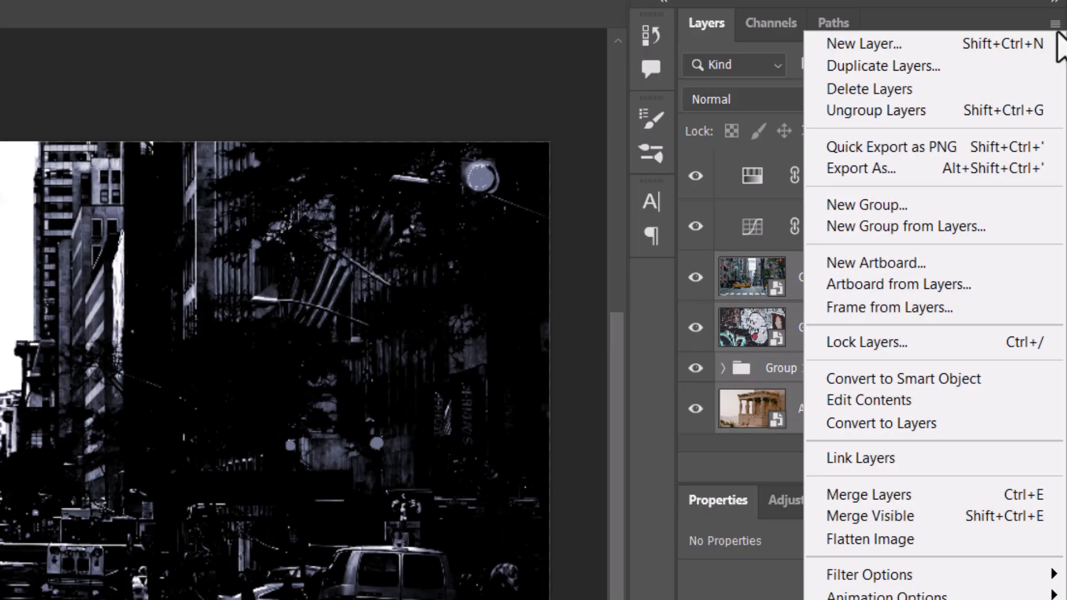
{"action": "left_click", "coordinate": [943, 178]}
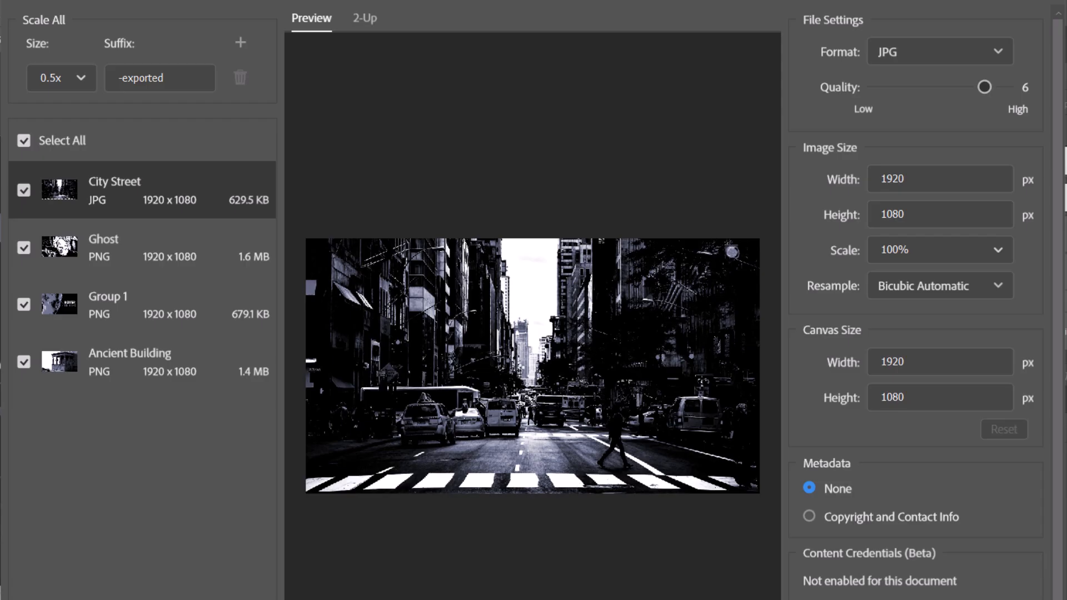
{"action": "left_click", "coordinate": [184, 263]}
{"action": "left_click", "coordinate": [161, 317]}
{"action": "left_click", "coordinate": [155, 373]}
{"action": "left_click", "coordinate": [164, 303]}
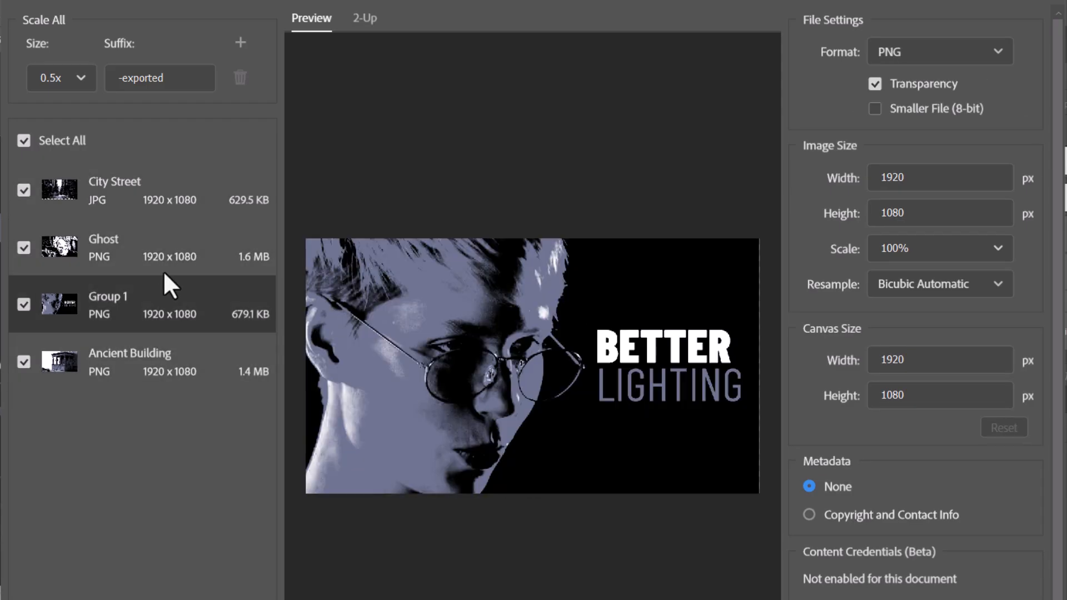
{"action": "left_click", "coordinate": [161, 248]}
{"action": "left_click", "coordinate": [155, 185]}
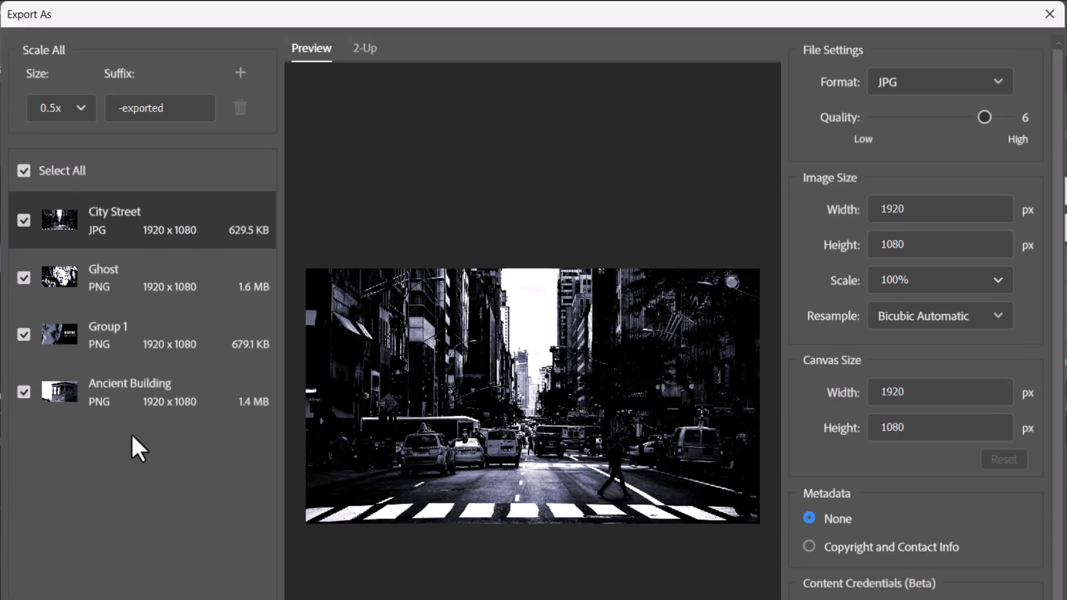
{"action": "left_click", "coordinate": [1049, 17]}
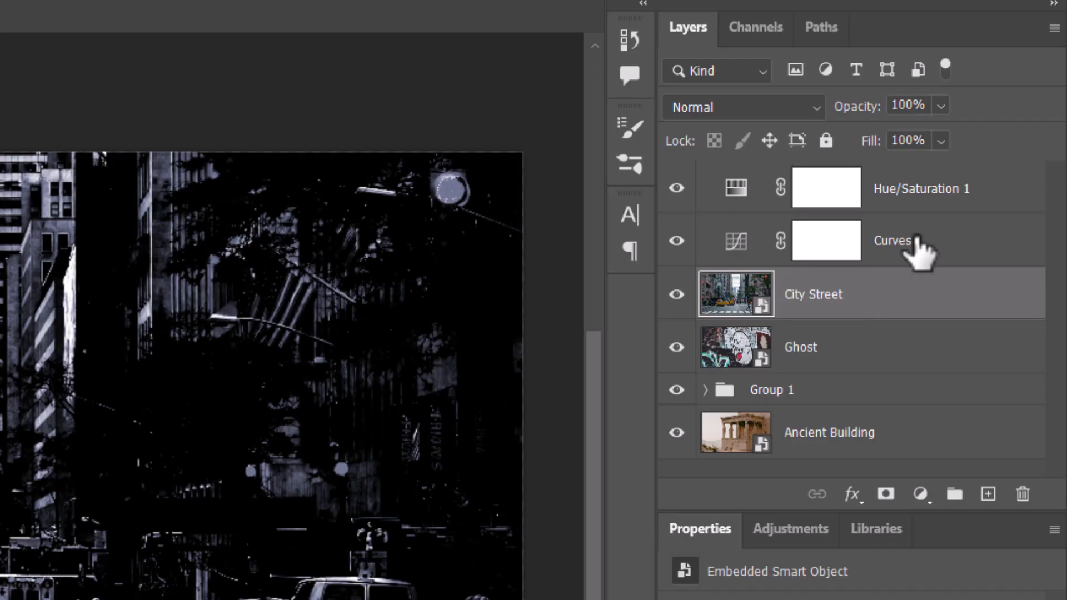
- Move the Curves layer directly above Ancient Building and the Hue/Saturation layer directly above Group 1
{"action": "left_click", "coordinate": [920, 250]}
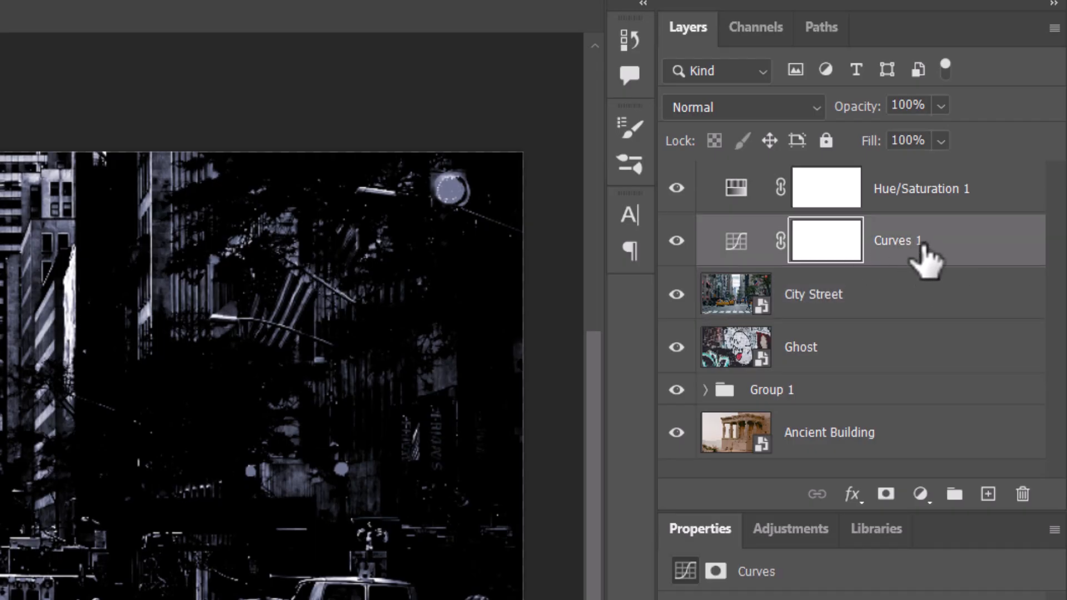
{"action": "left_click_drag", "start_coordinate": [896, 255], "coordinate": [928, 411]}
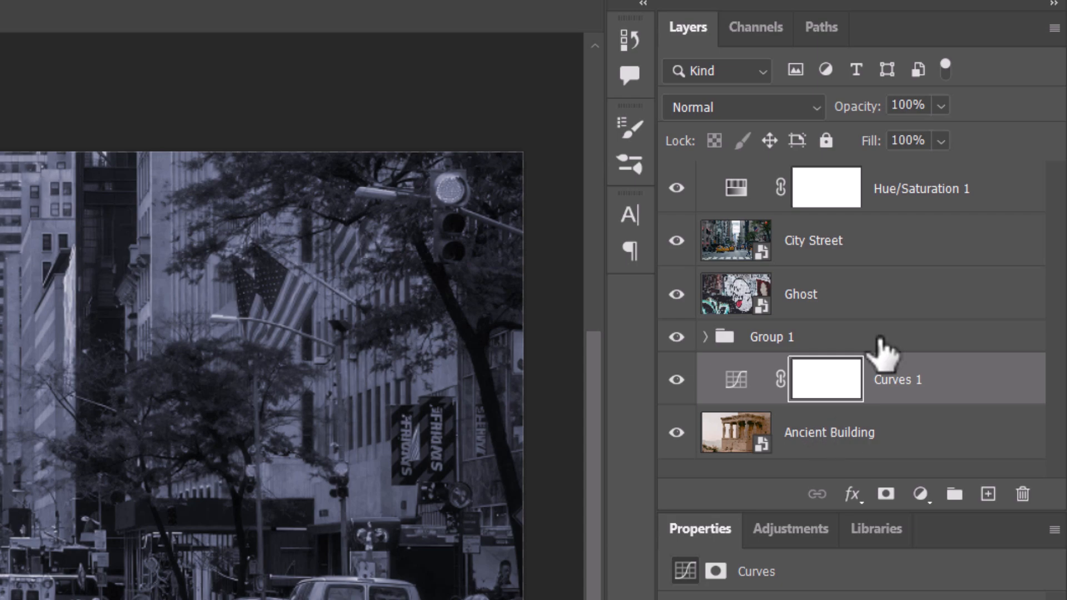
{"action": "left_click", "coordinate": [927, 191]}
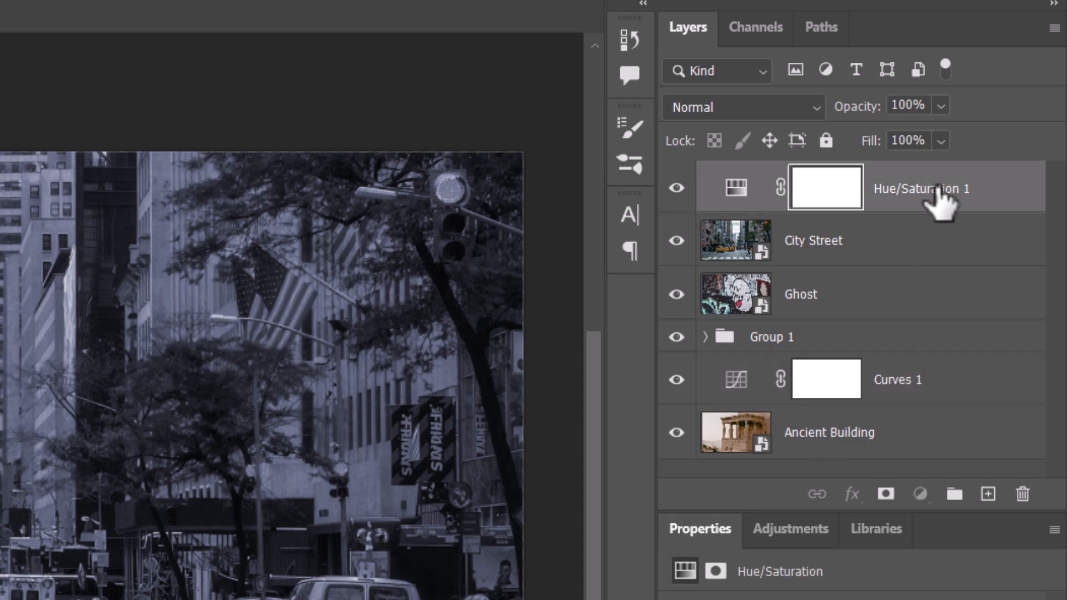
{"action": "left_click_drag", "start_coordinate": [939, 190], "coordinate": [936, 300]}
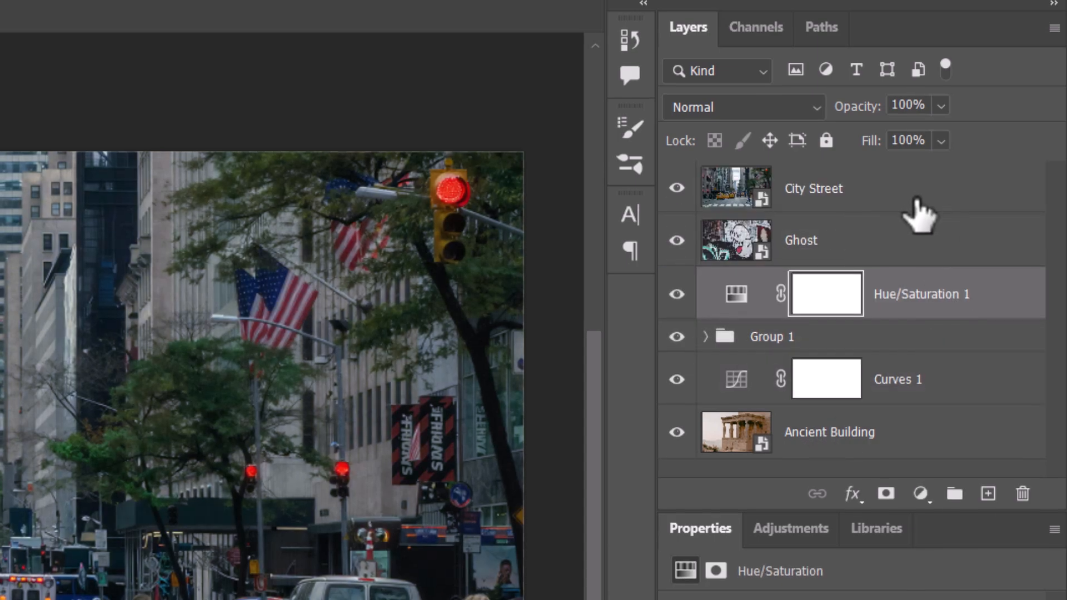
- Hide City Street, Ghost and Group 1 one after another and toggle the Curves layer to check which layers the adjustments affect
{"action": "left_click", "coordinate": [914, 199]}
{"action": "left_click", "coordinate": [677, 188]}
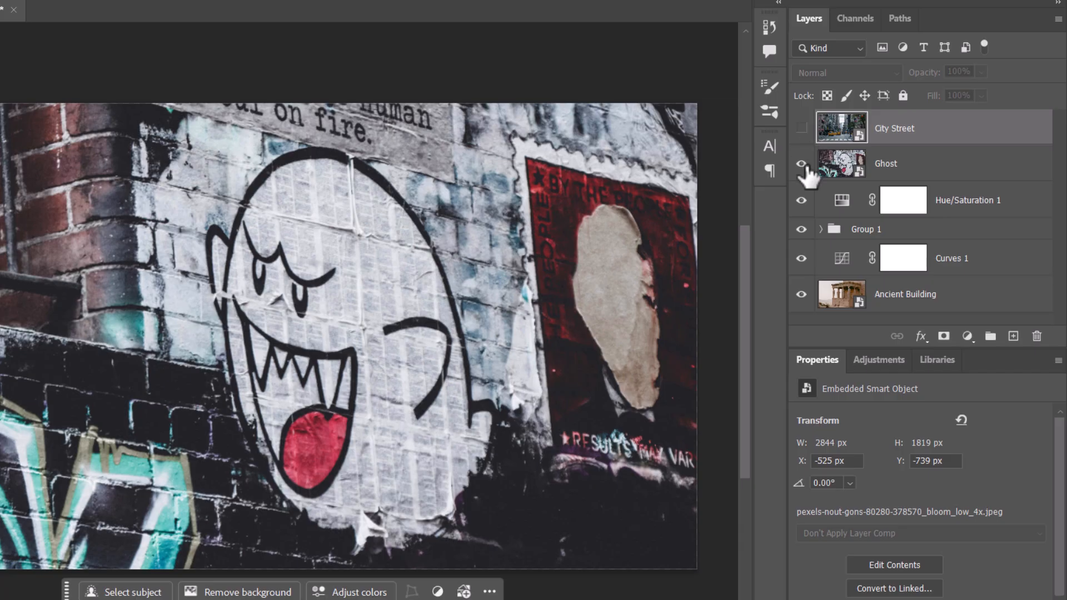
{"action": "left_click", "coordinate": [802, 164]}
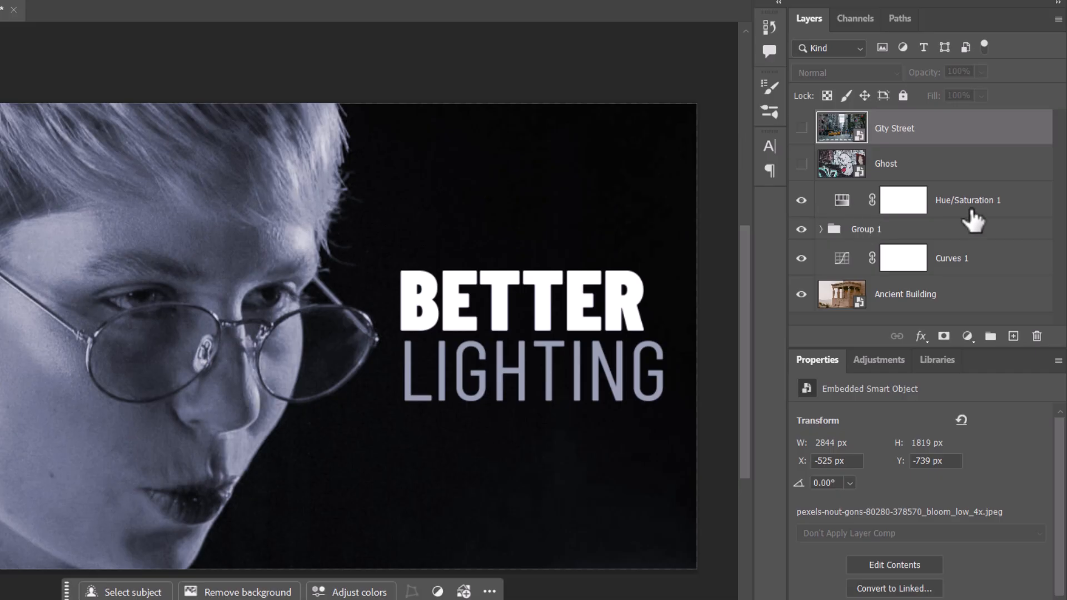
{"action": "left_click", "coordinate": [942, 210]}
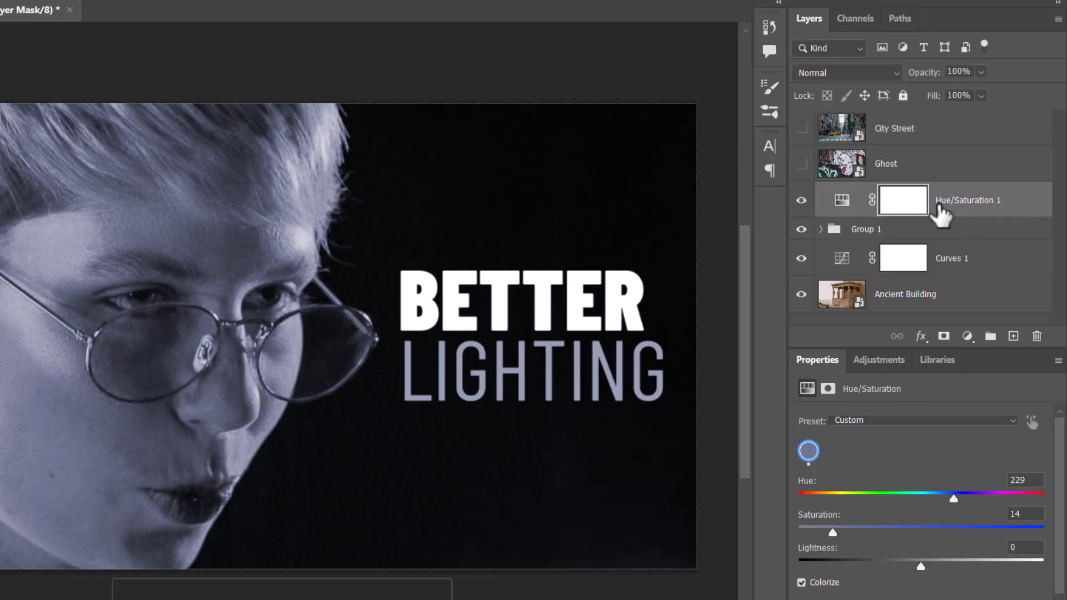
{"action": "left_click", "coordinate": [801, 229]}
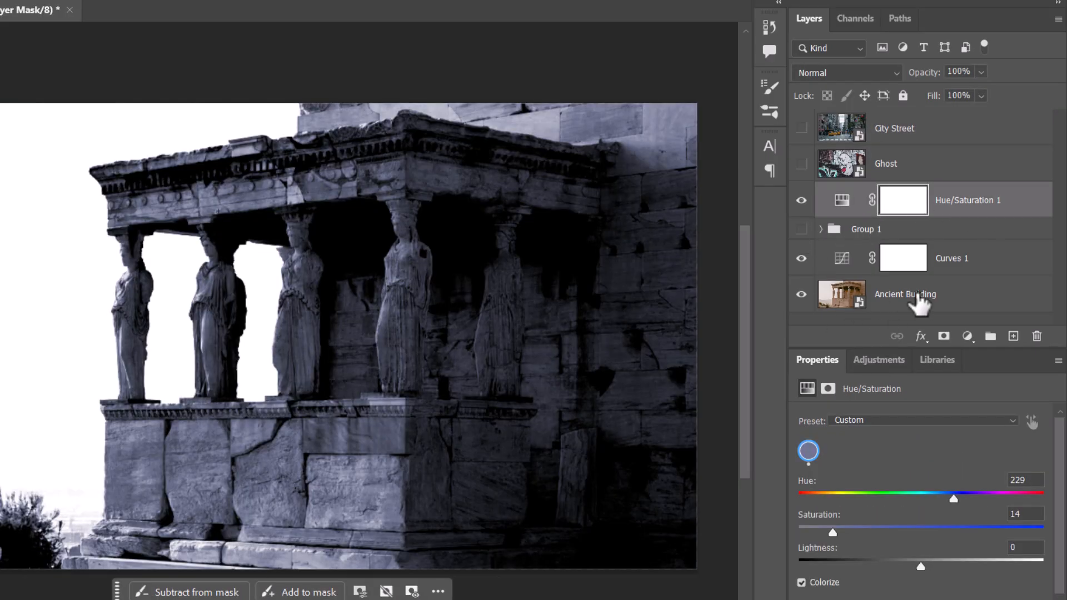
{"action": "left_click", "coordinate": [921, 301]}
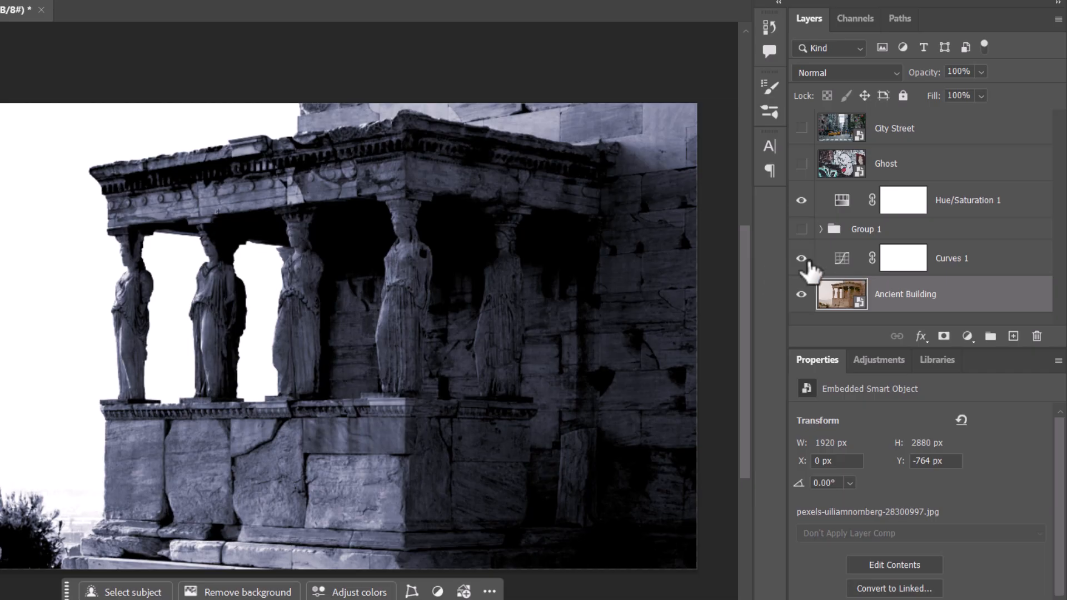
{"action": "left_click", "coordinate": [802, 259]}
{"action": "left_click", "coordinate": [802, 258]}
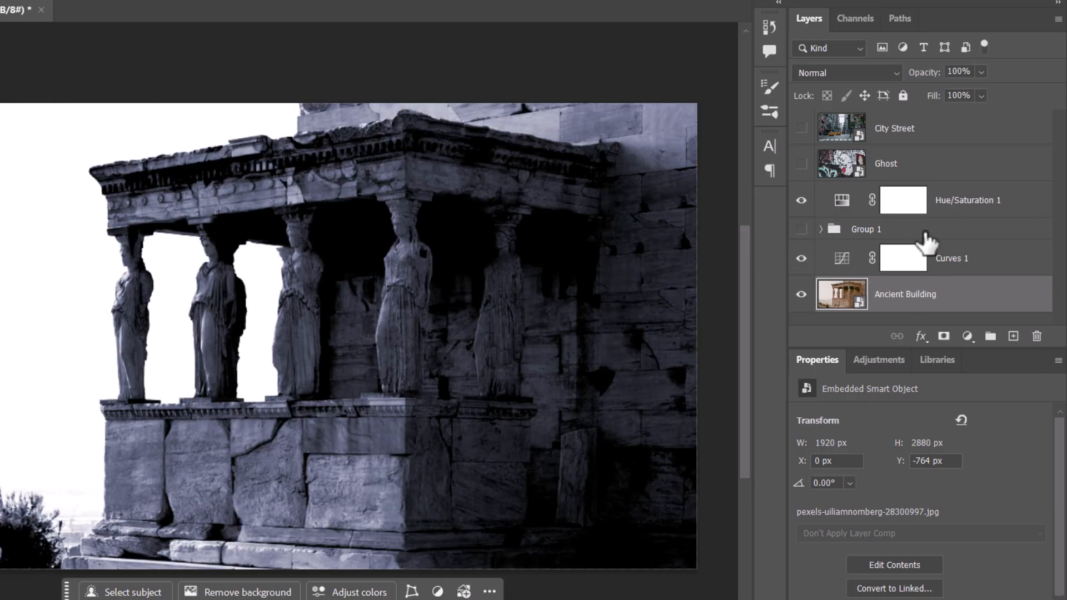
- Select all layers from Ancient Building through City Street, show City Street, Ghost and Group 1 again, and open the selection in Export As
{"action": "left_click", "coordinate": [941, 130], "text": "shift"}
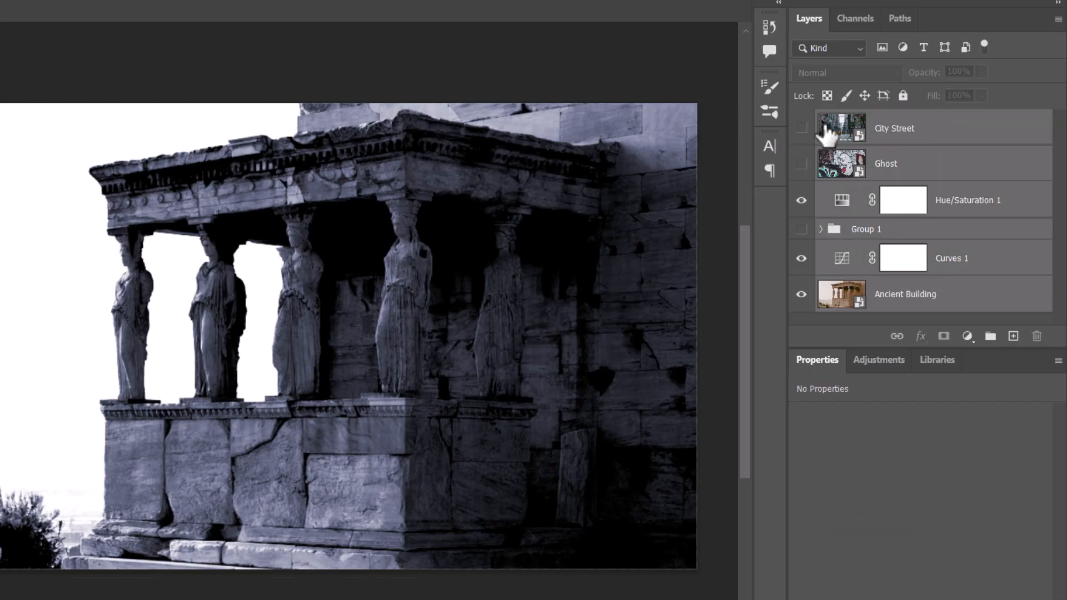
{"action": "left_click_drag", "start_coordinate": [801, 129], "coordinate": [804, 239]}
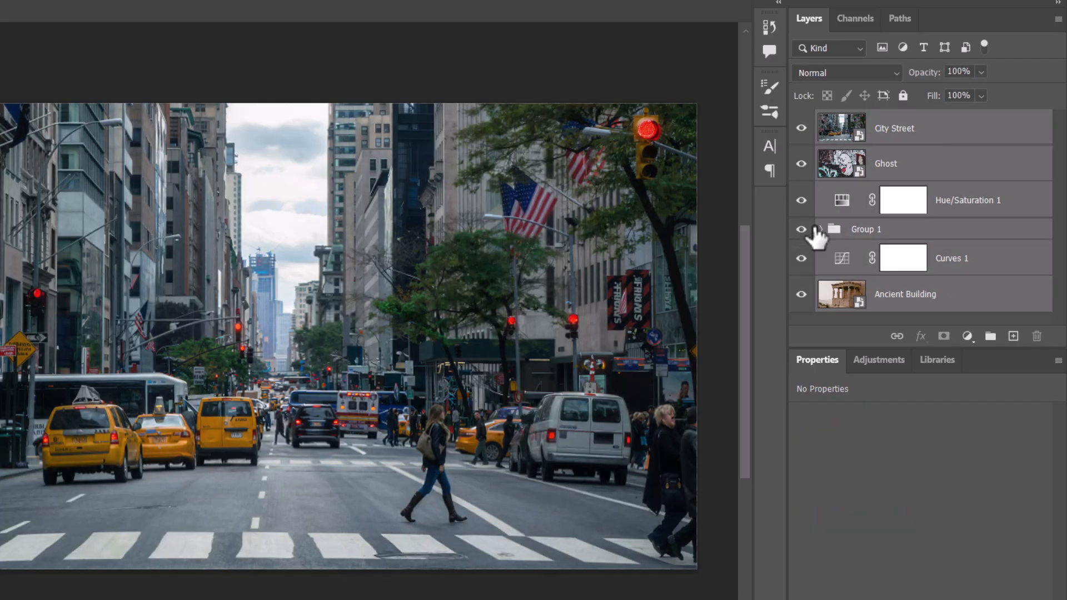
{"action": "left_click", "coordinate": [1059, 19]}
{"action": "left_click", "coordinate": [948, 104]}
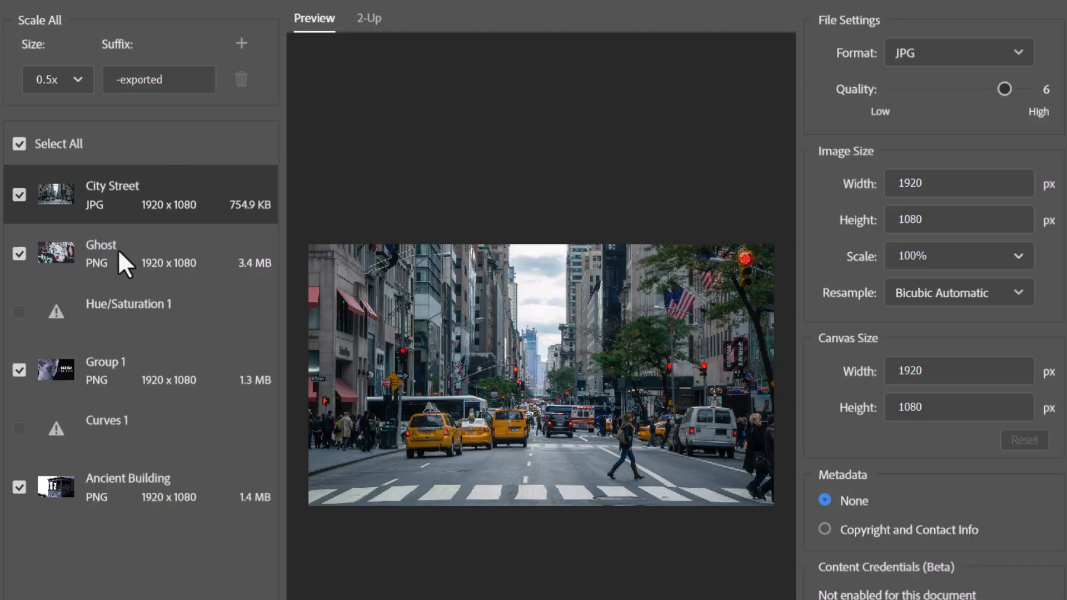
- Preview the Ghost, Group 1 and Ancient Building entries to check how the adjustment layers affect each image
{"action": "left_click", "coordinate": [122, 262]}
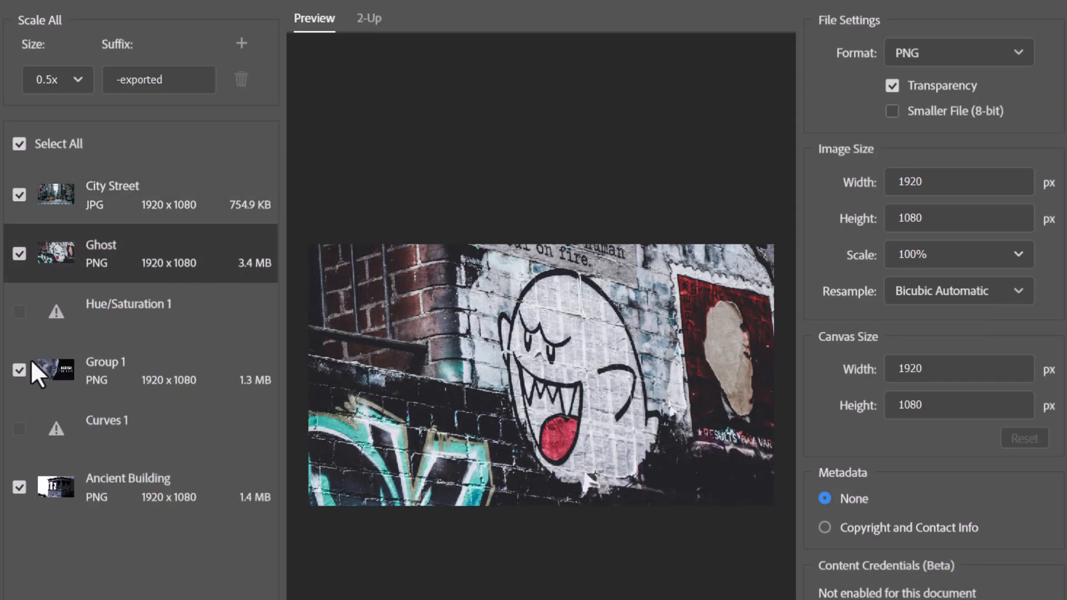
{"action": "left_click", "coordinate": [125, 350]}
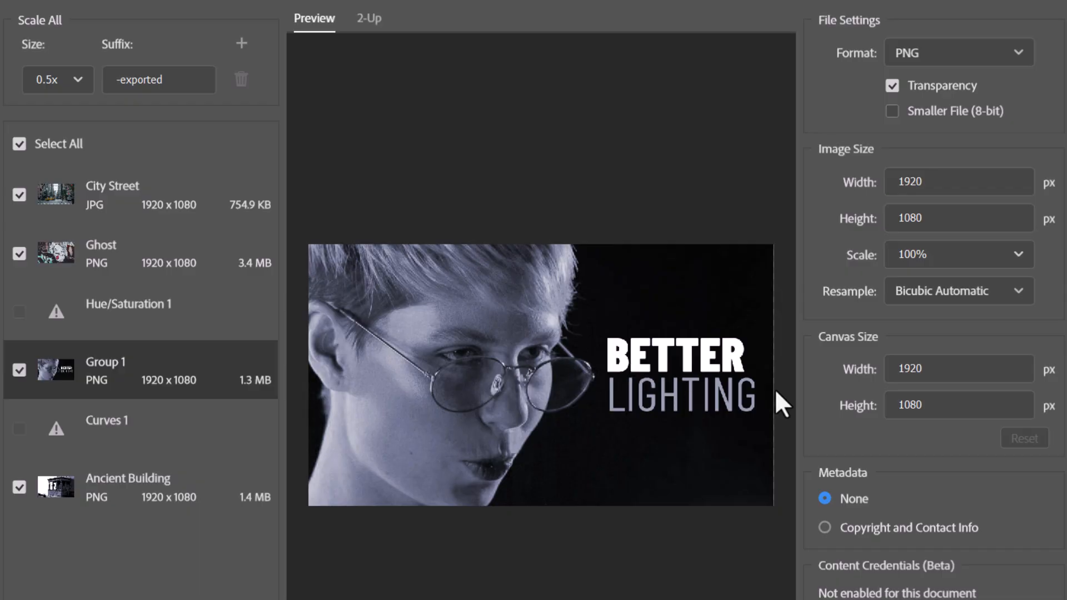
{"action": "left_click", "coordinate": [183, 503]}
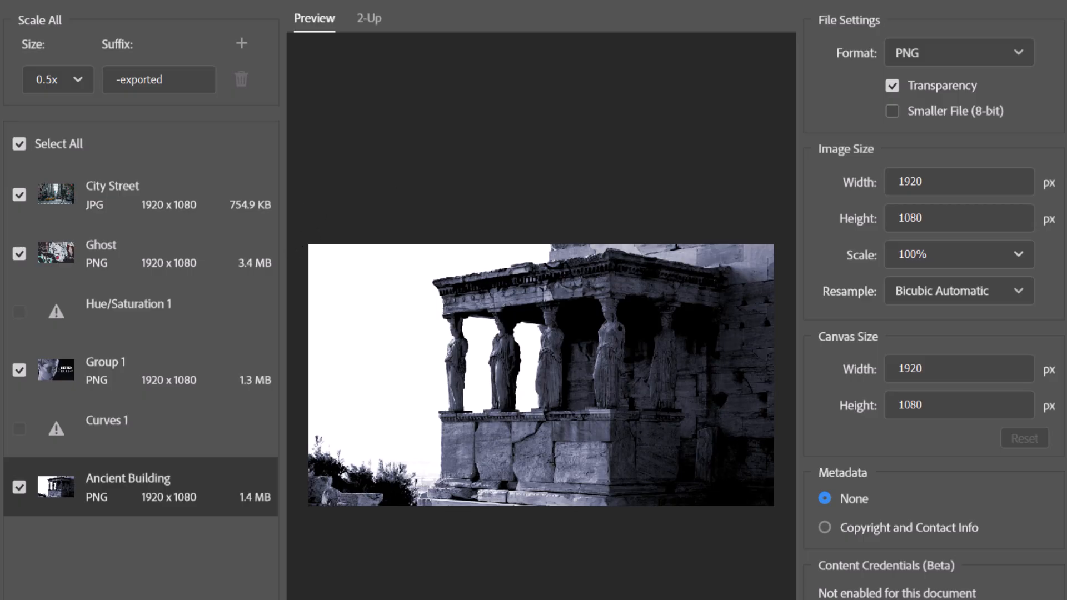
- Set the export scale for all images to 1x, clear the file name suffix, and export the images
{"action": "left_click", "coordinate": [76, 78]}
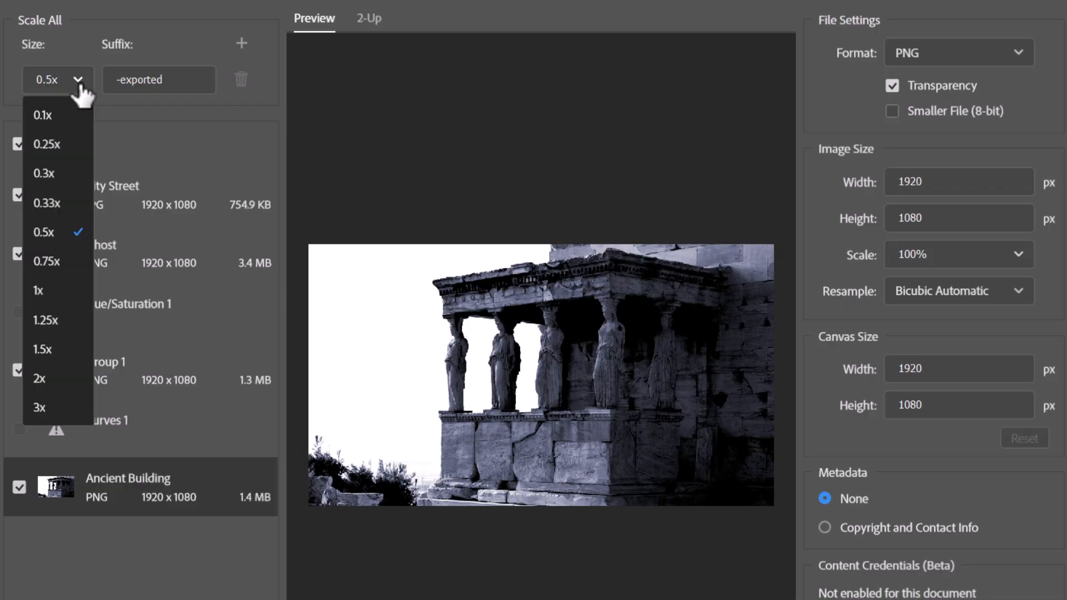
{"action": "left_click", "coordinate": [52, 291]}
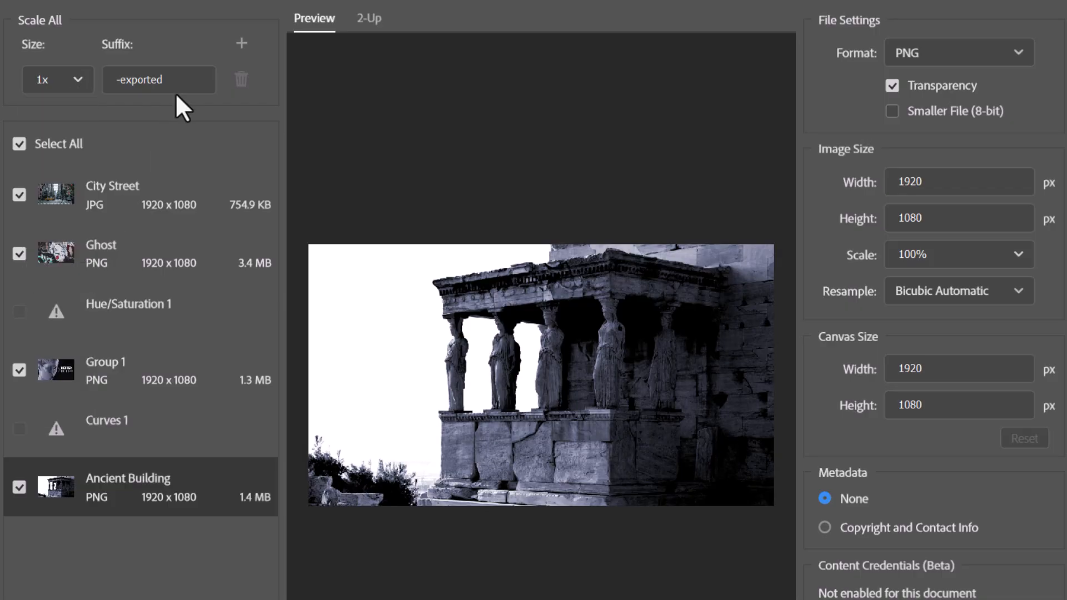
{"action": "left_click", "coordinate": [189, 84]}
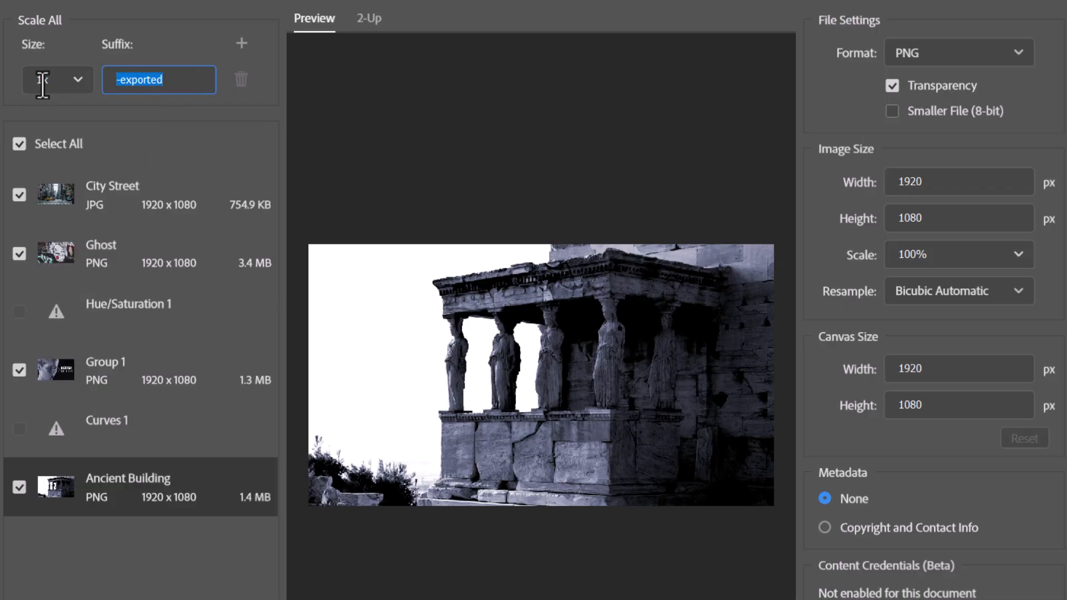
{"action": "key", "text": "BackSpace"}
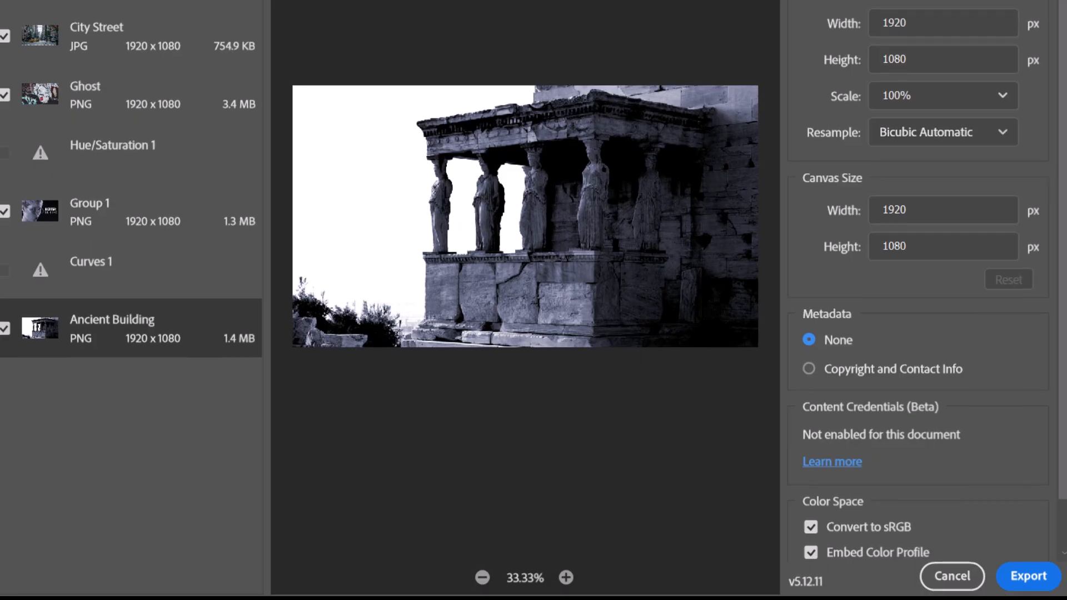
{"action": "left_click", "coordinate": [1033, 578]}
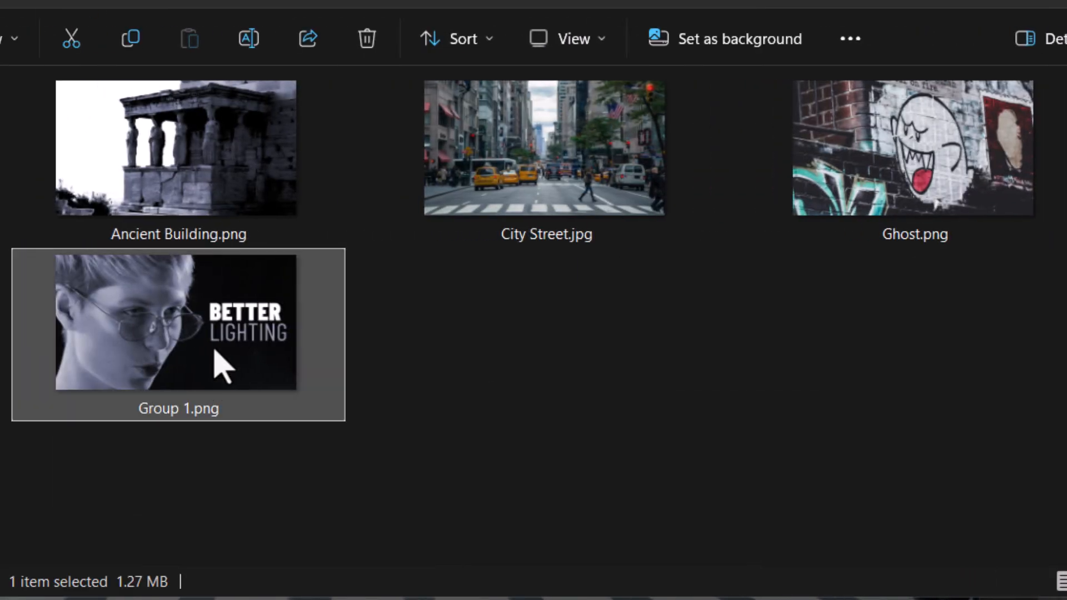
- Switch to File Explorer and check the exported Ancient Building.png, Group 1.png, City Street.jpg and Ghost.png files
{"action": "left_click", "coordinate": [192, 164]}
{"action": "left_click", "coordinate": [206, 354]}
{"action": "left_click", "coordinate": [234, 195]}
{"action": "left_click", "coordinate": [596, 186]}
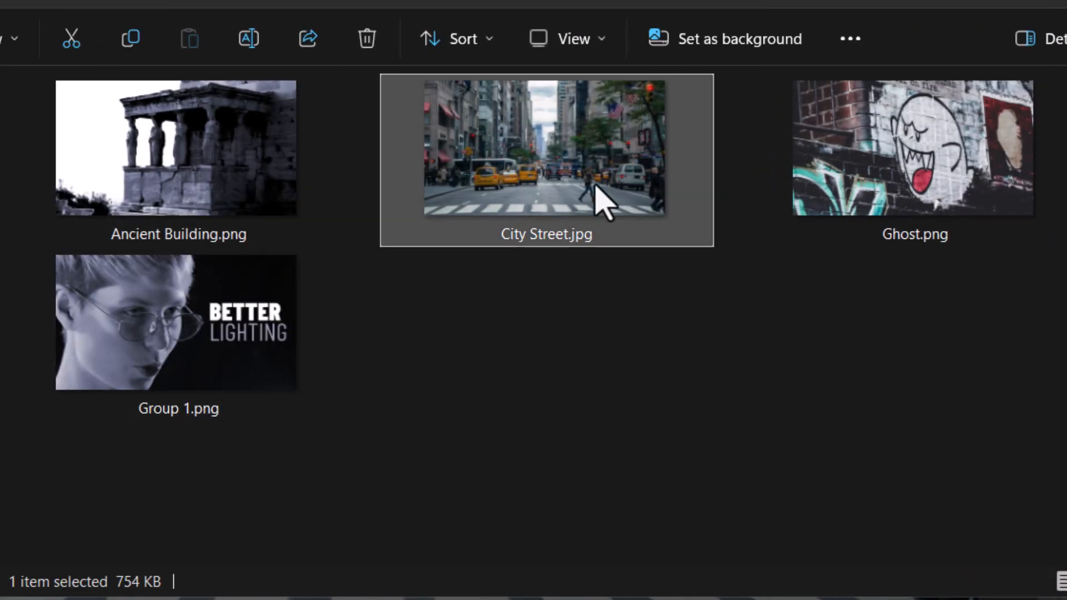
{"action": "left_click", "coordinate": [900, 179]}
{"action": "left_click", "coordinate": [556, 186]}
{"action": "left_click", "coordinate": [189, 199]}
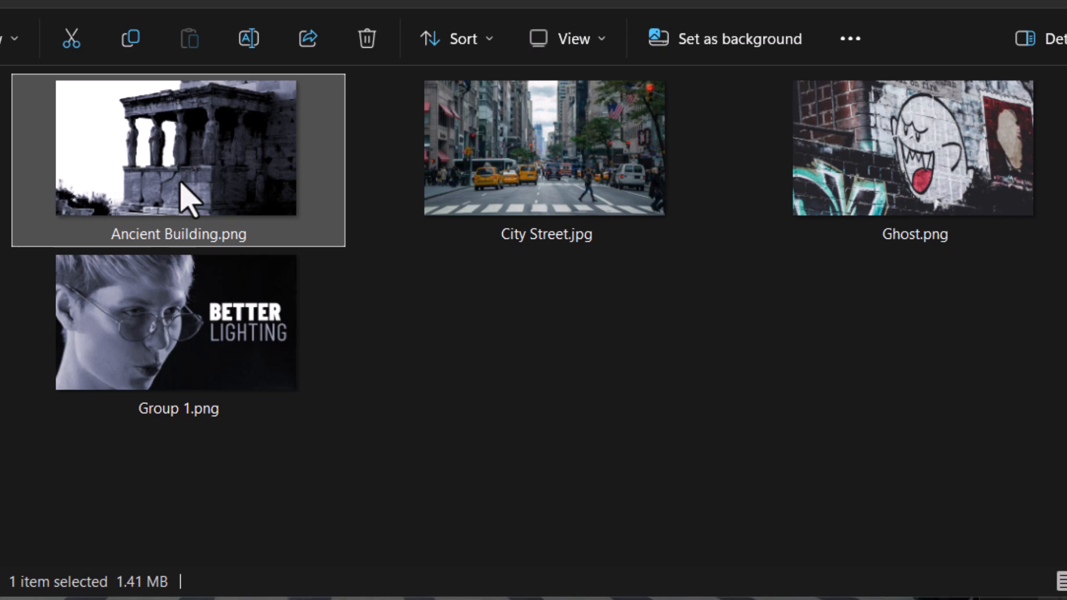